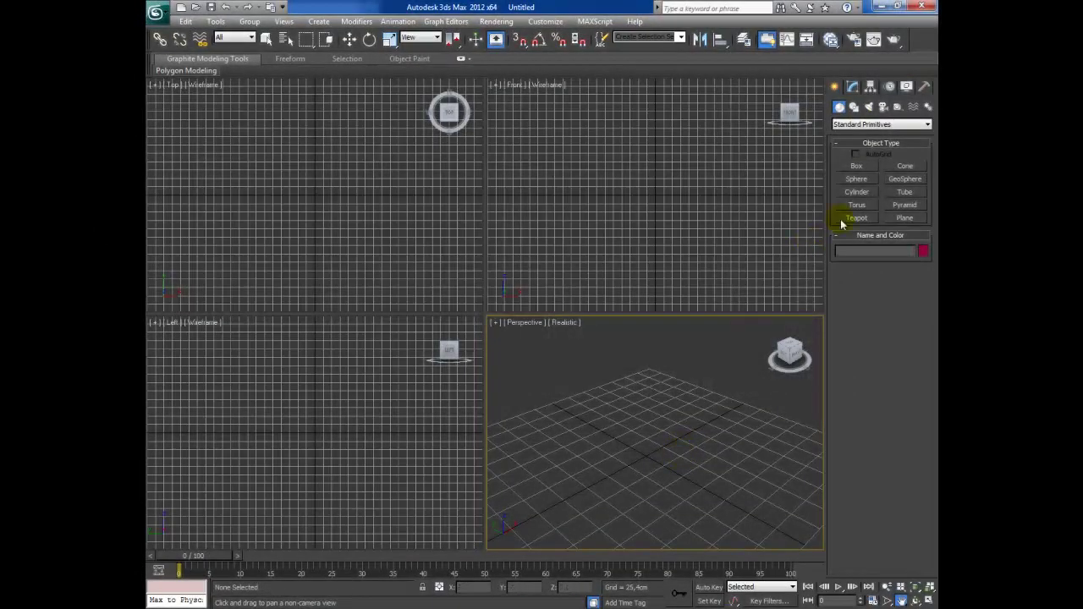
Draw a cylinder in the Perspective viewport and frame it in view.
click(857, 192)
drag(646, 460, 658, 501)
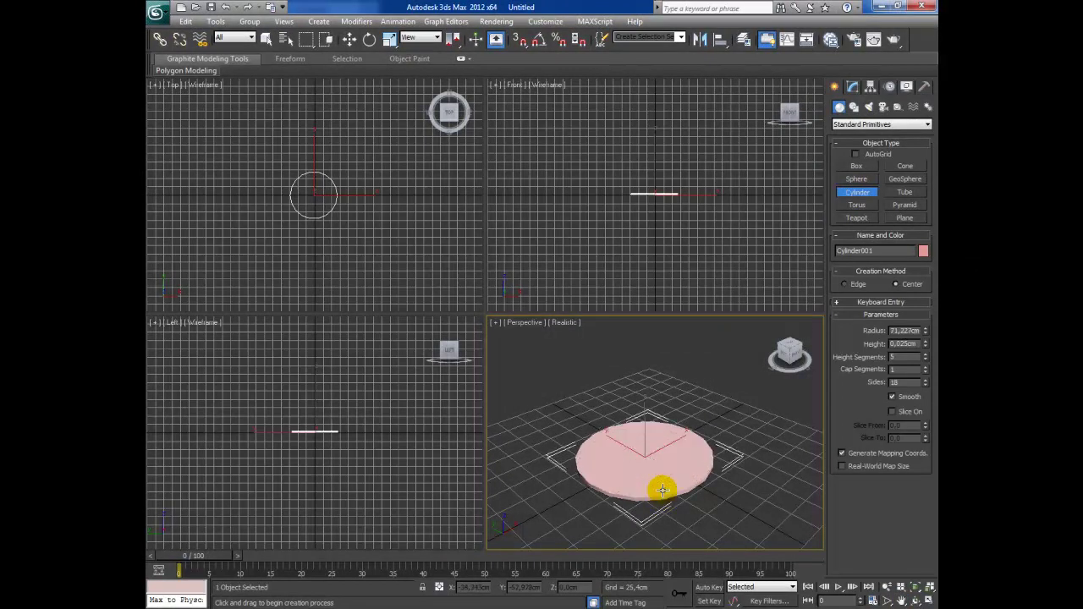
click(901, 601)
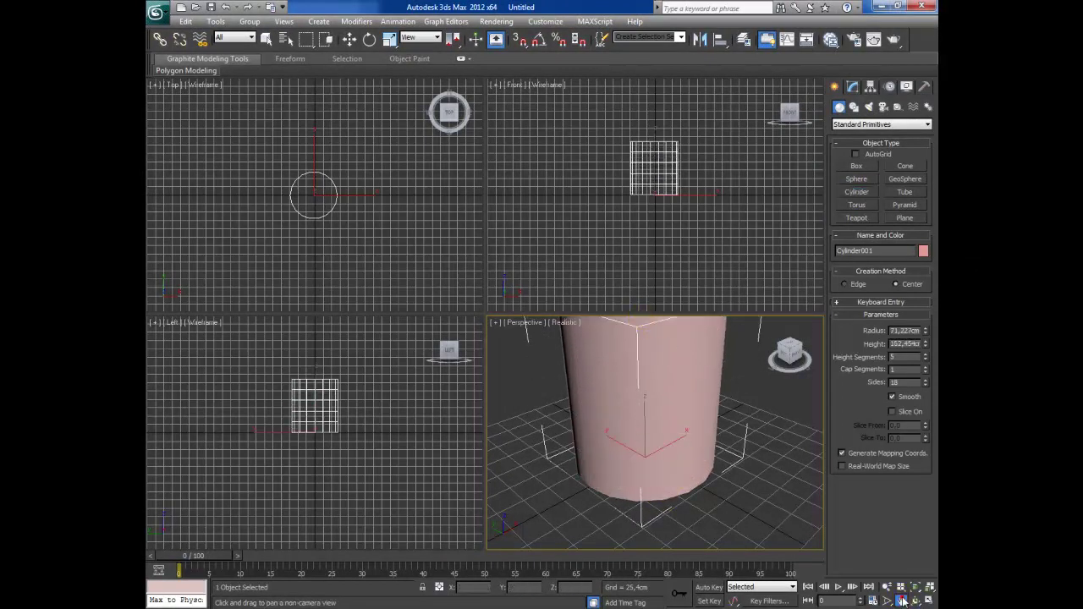
drag(643, 398, 645, 436)
scroll(645, 437, down, 1)
scroll(645, 437, down, 1)
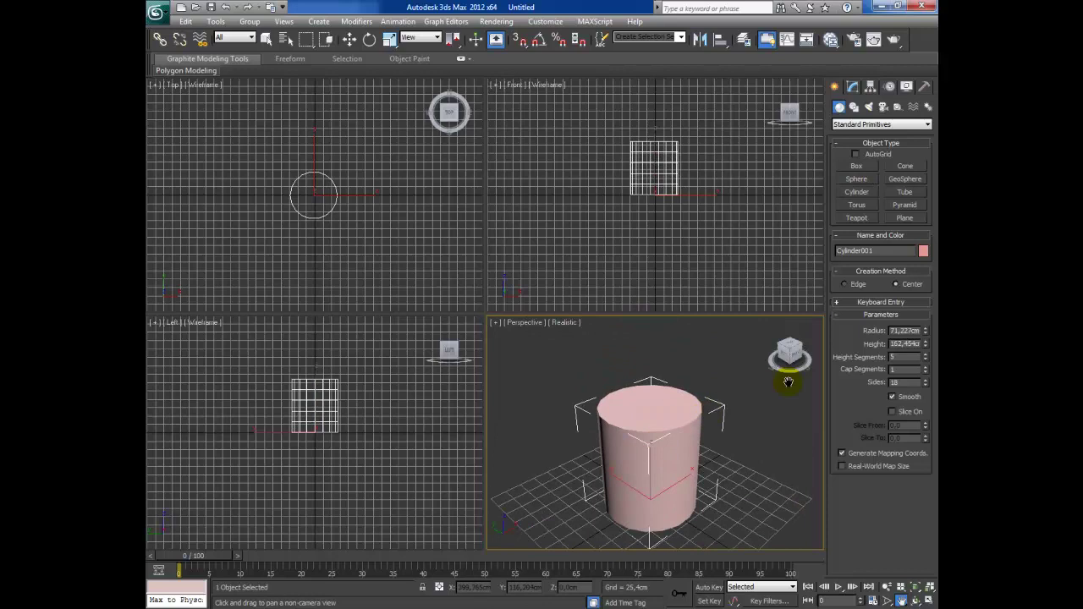
Set the cylinder's radius to 90 cm and height to 200 cm, adjusting segments and sides.
double_click(904, 331)
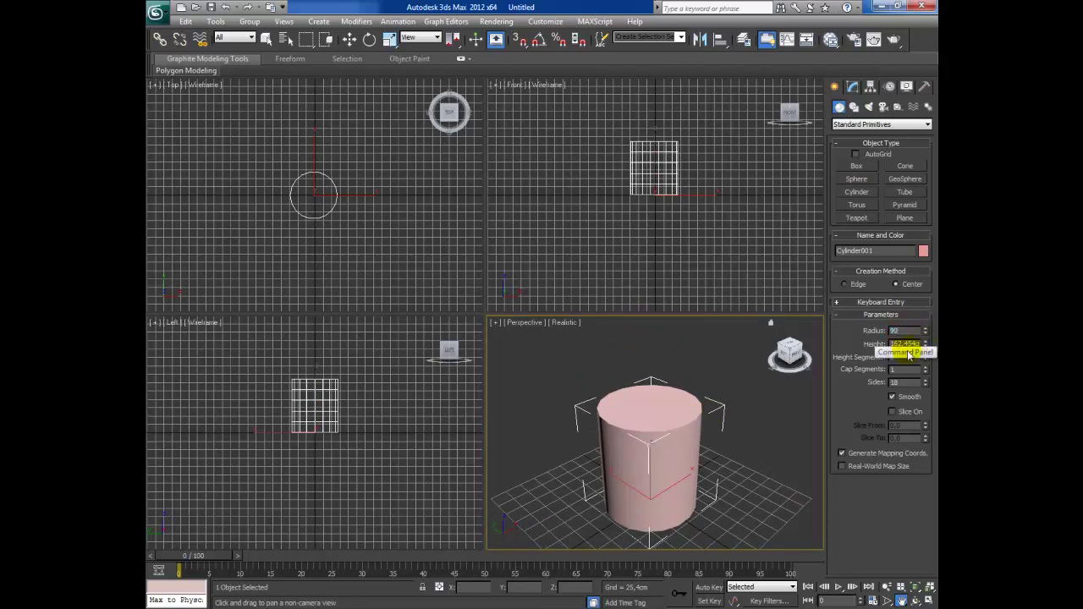
key(Return)
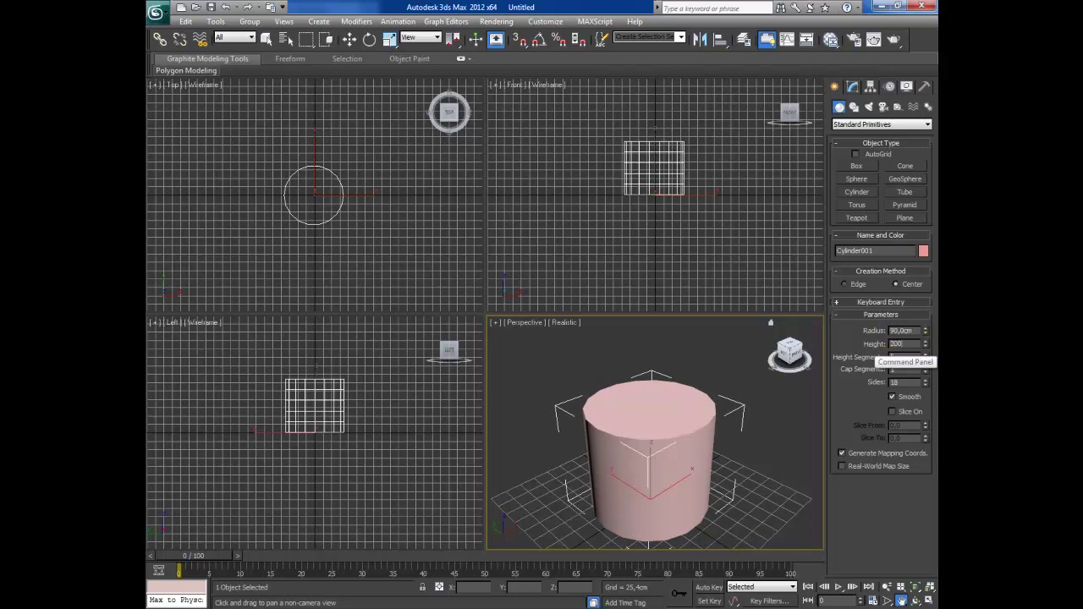
key(Return)
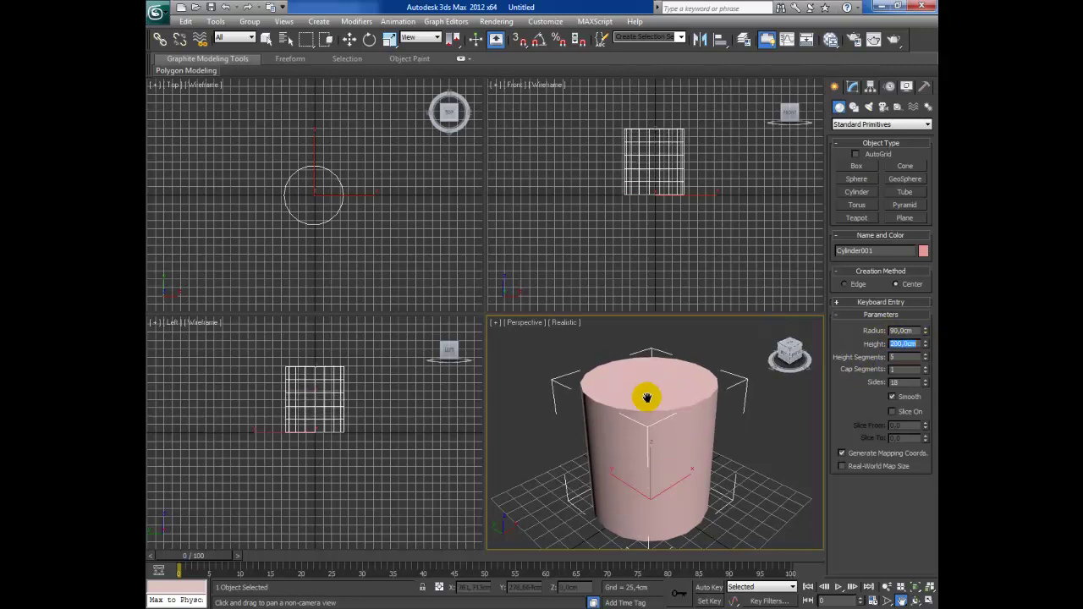
double_click(902, 358)
double_click(902, 383)
text(15)
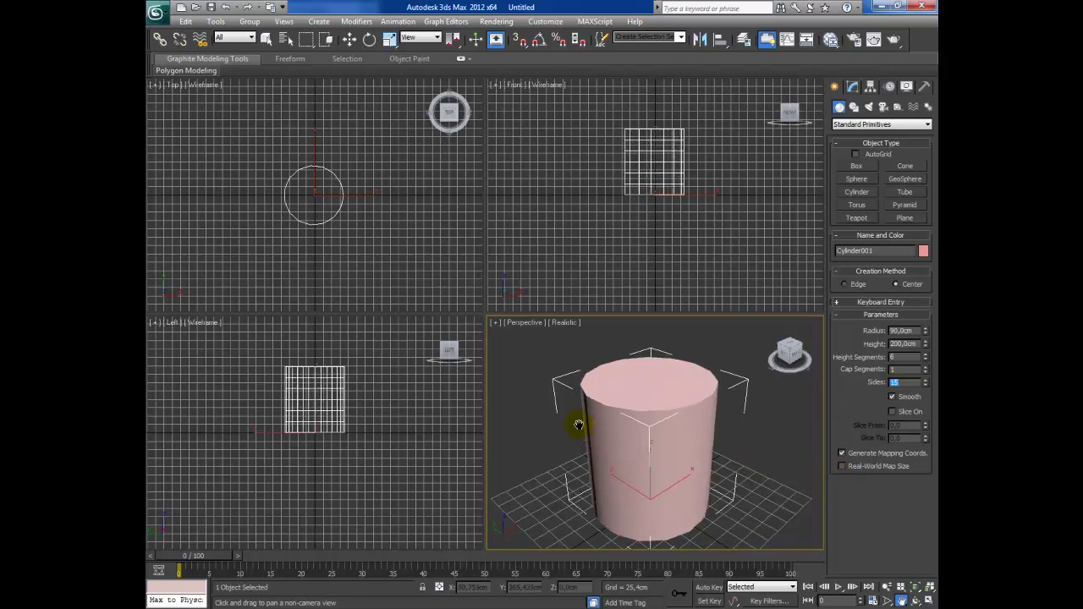
Rotate the cylinder to an absolute Z rotation of 12 degrees with the Rotate type-in.
click(370, 39)
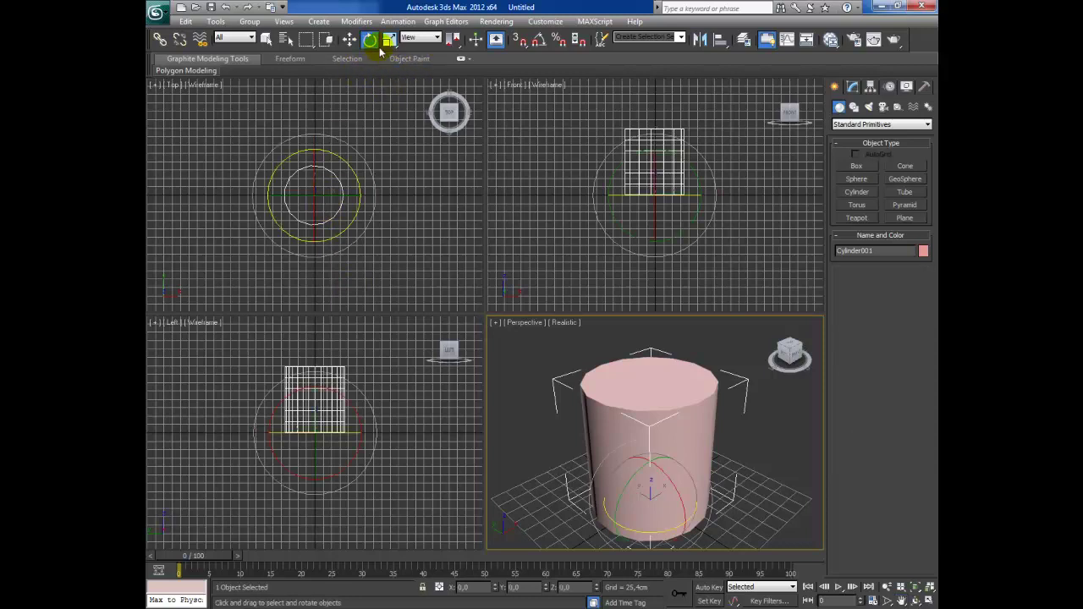
right_click(371, 40)
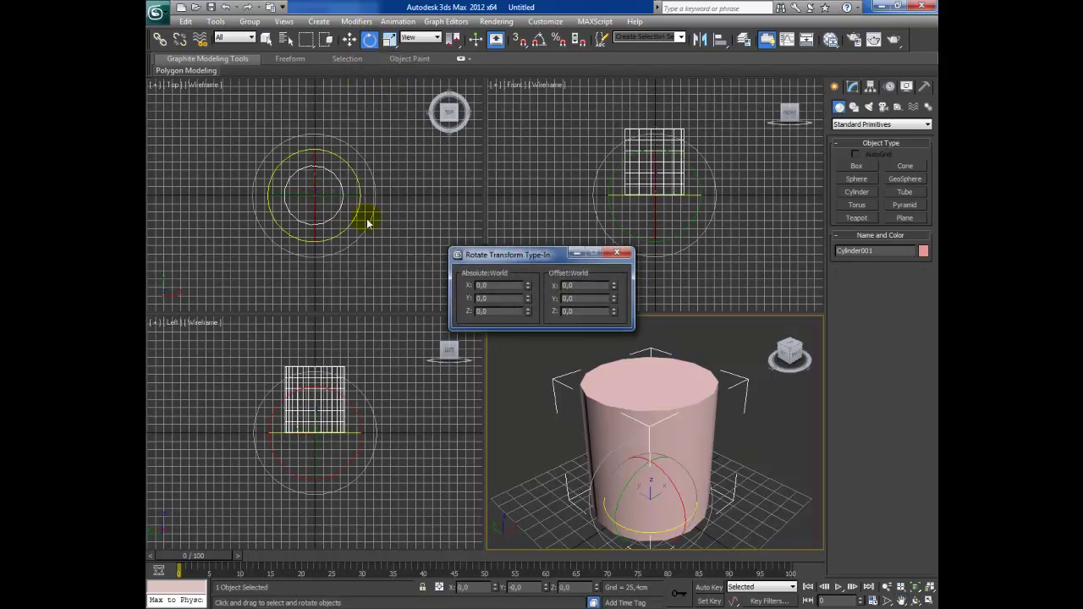
click(495, 310)
double_click(497, 312)
key(Return)
click(617, 254)
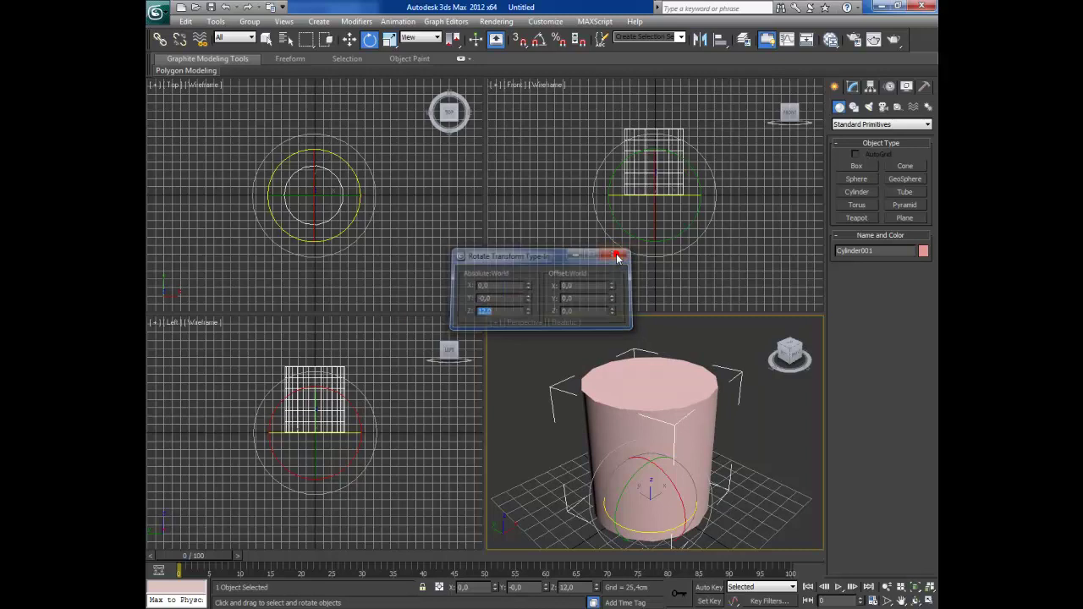
right_click(699, 415)
mouse_move(721, 530)
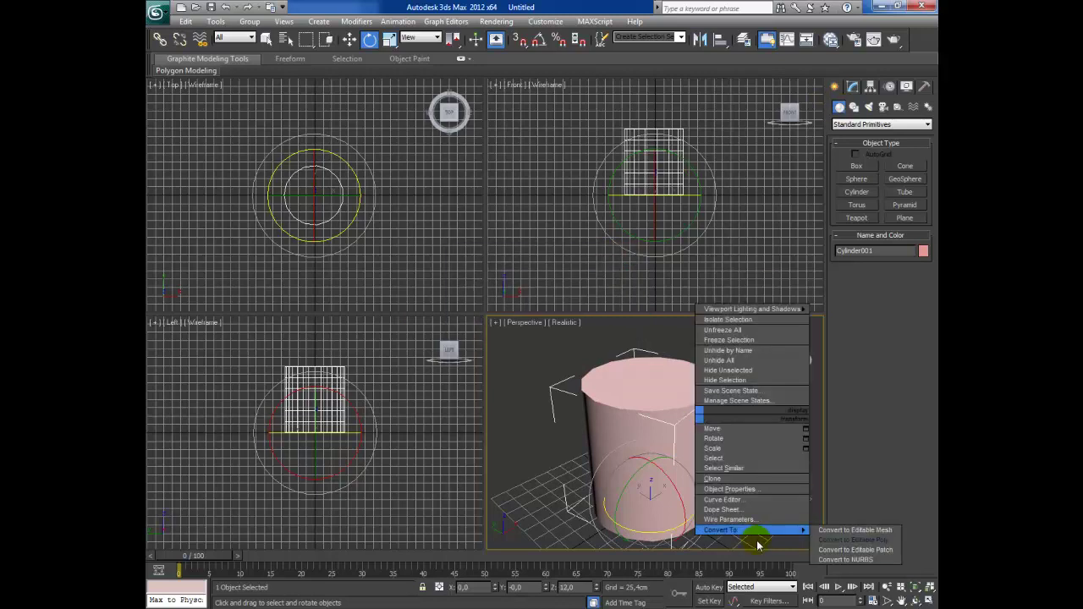
Convert the cylinder to Editable Poly and inset its top face.
click(850, 540)
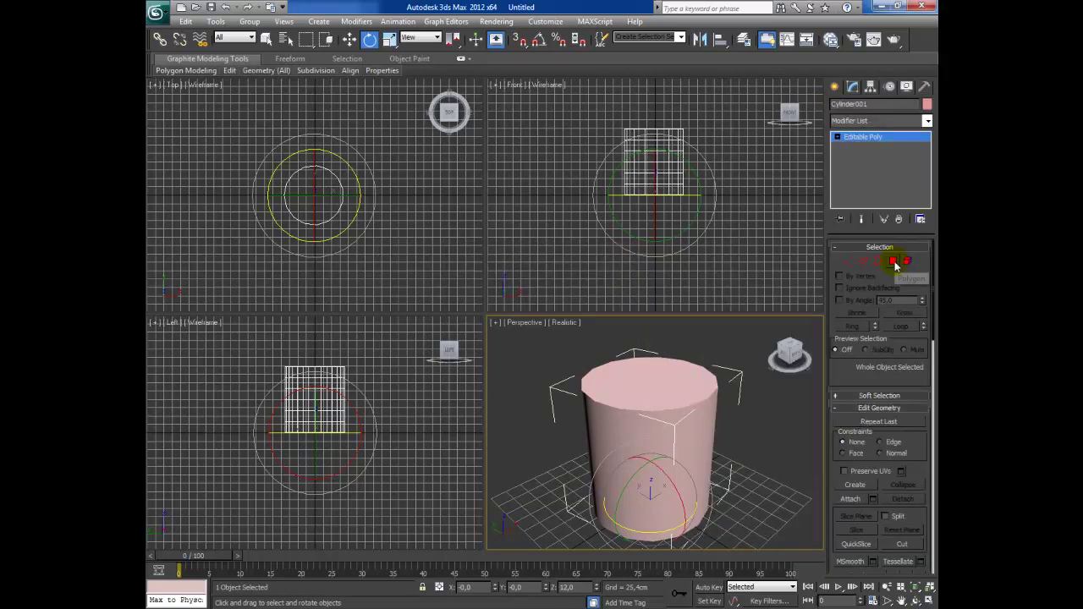
click(894, 262)
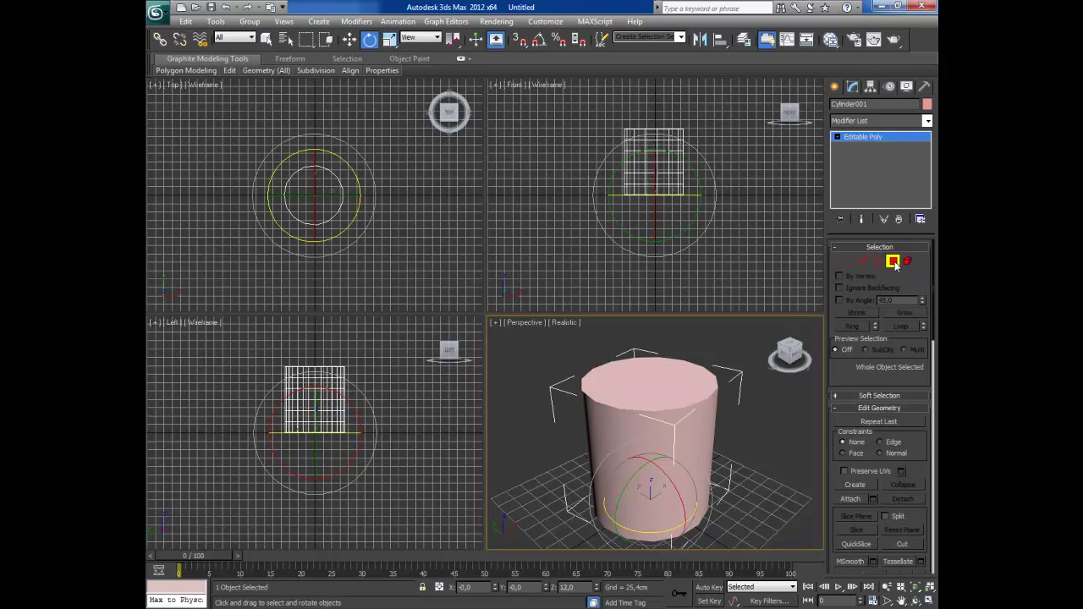
click(624, 391)
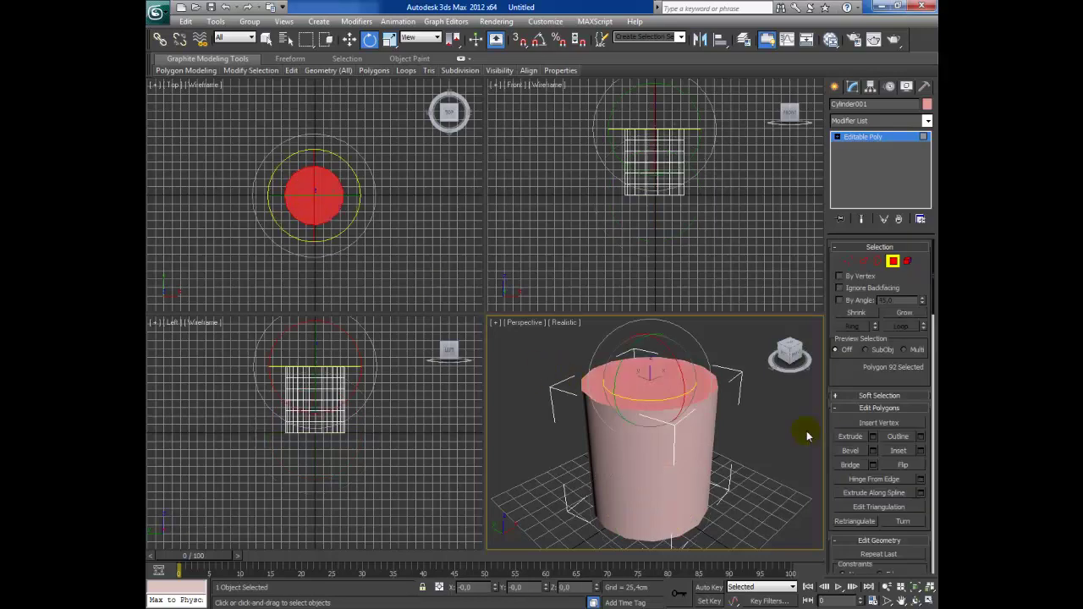
click(901, 453)
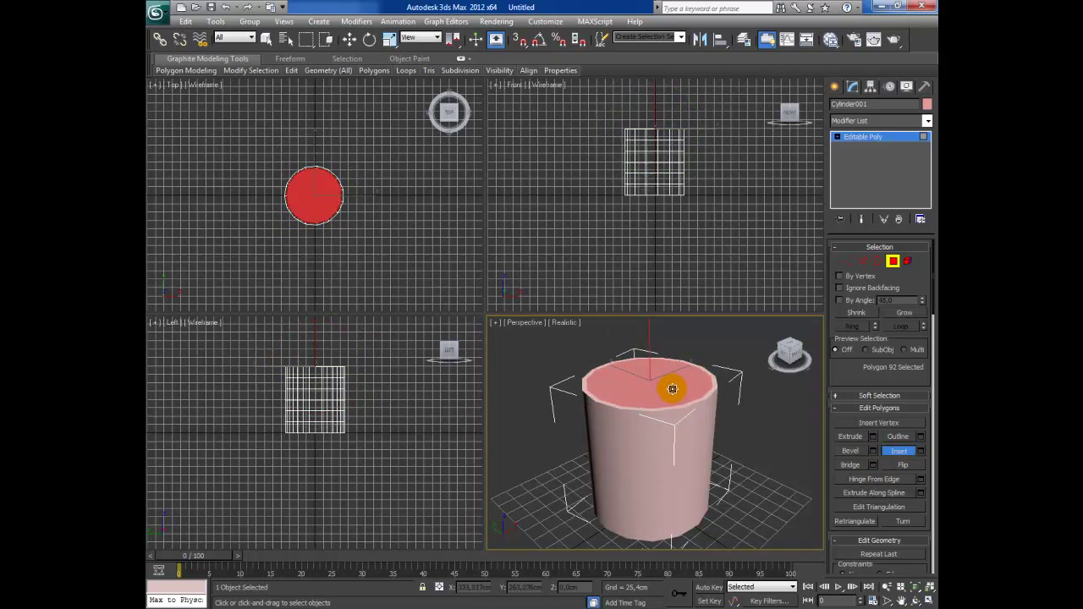
Extrude the inset top face downward into a hollow opening, orbiting to check the cup.
click(900, 601)
drag(718, 481, 709, 472)
click(850, 437)
drag(672, 384, 672, 472)
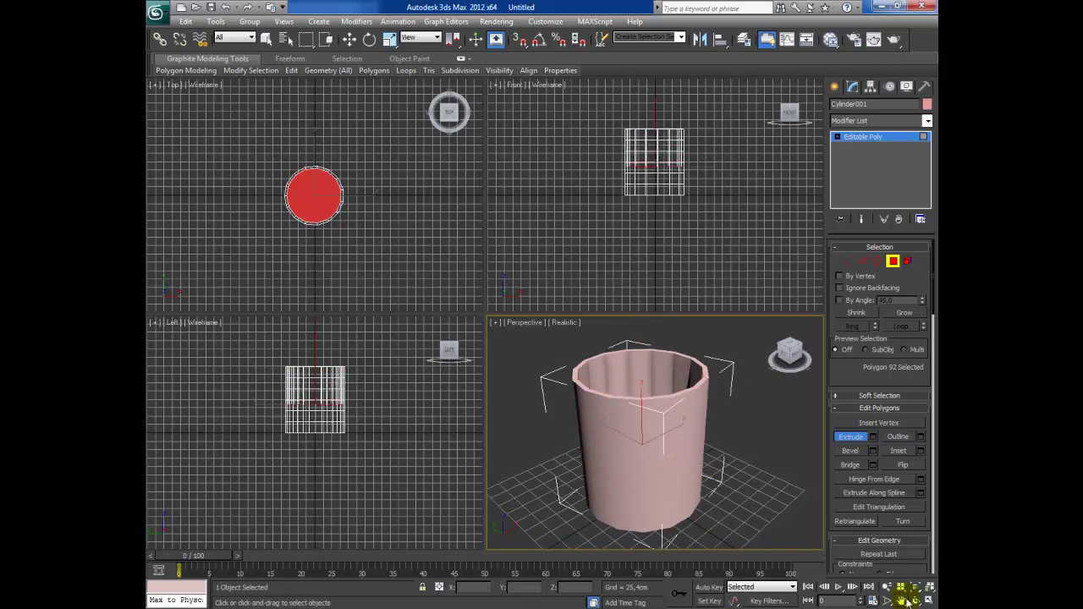
click(908, 599)
mouse_move(668, 464)
mouse_down()
mouse_move(659, 422)
mouse_move(656, 479)
mouse_up()
click(916, 600)
drag(674, 498, 663, 429)
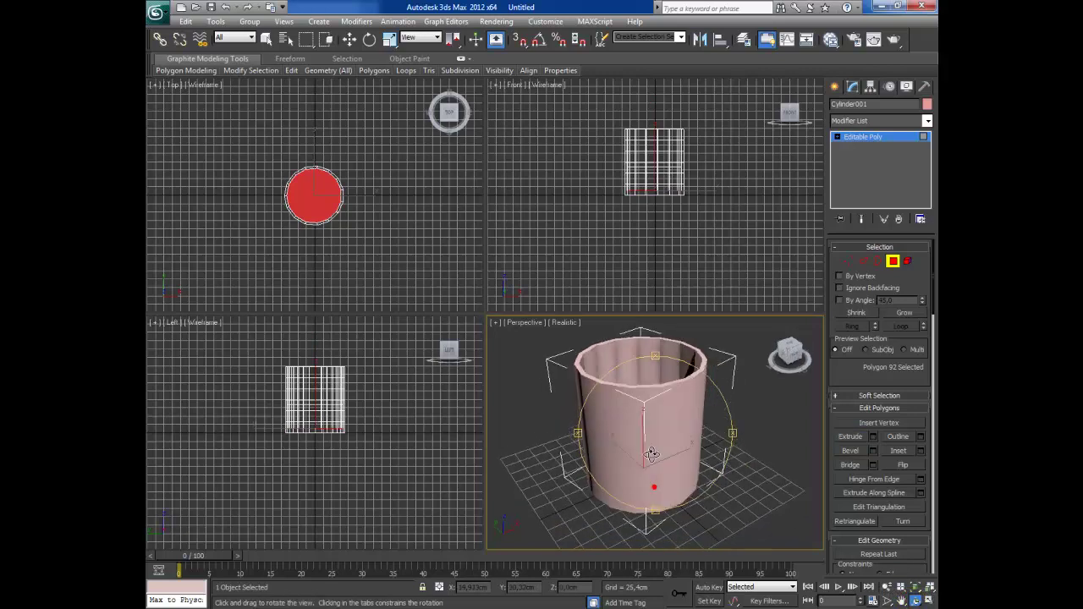
Draw the squared-off handle line beside the cup in the Front viewport.
click(835, 88)
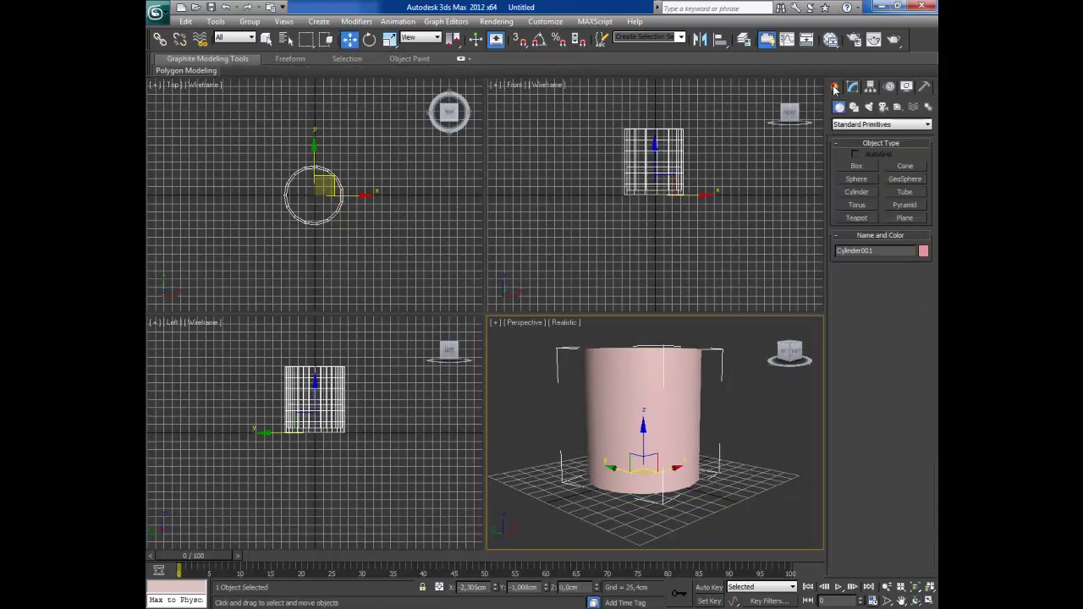
click(853, 107)
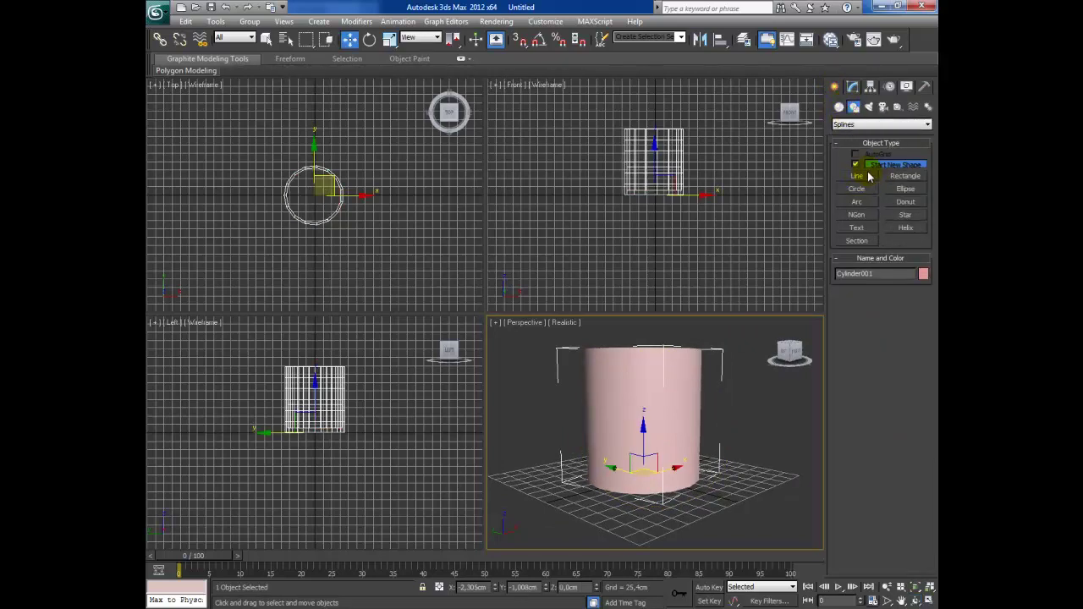
click(856, 175)
click(902, 601)
scroll(630, 161, up, 5)
scroll(624, 171, down, 2)
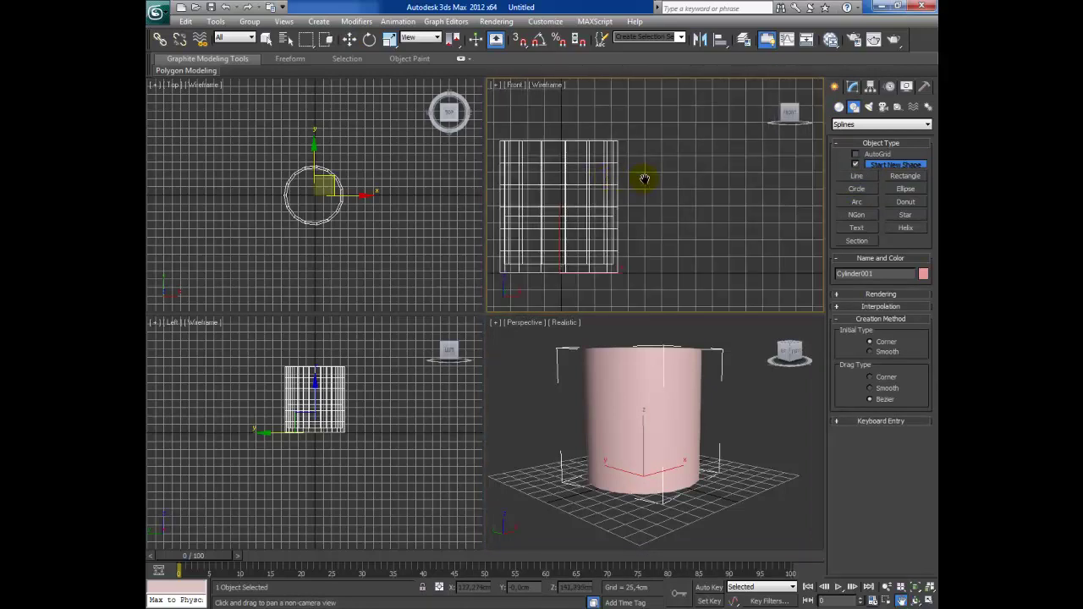
right_click(627, 184)
click(626, 174)
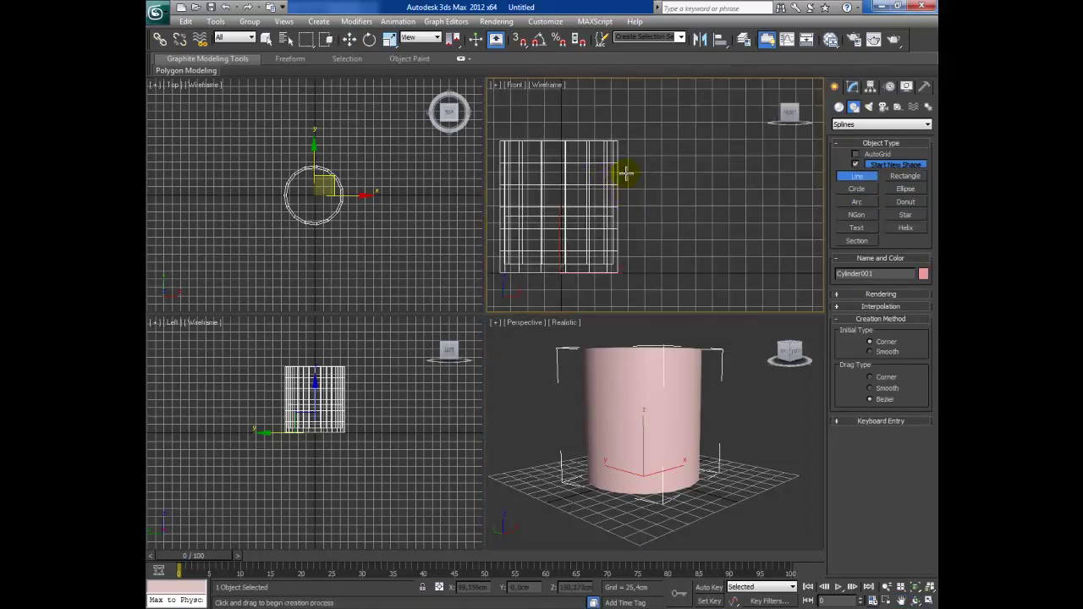
click(668, 173)
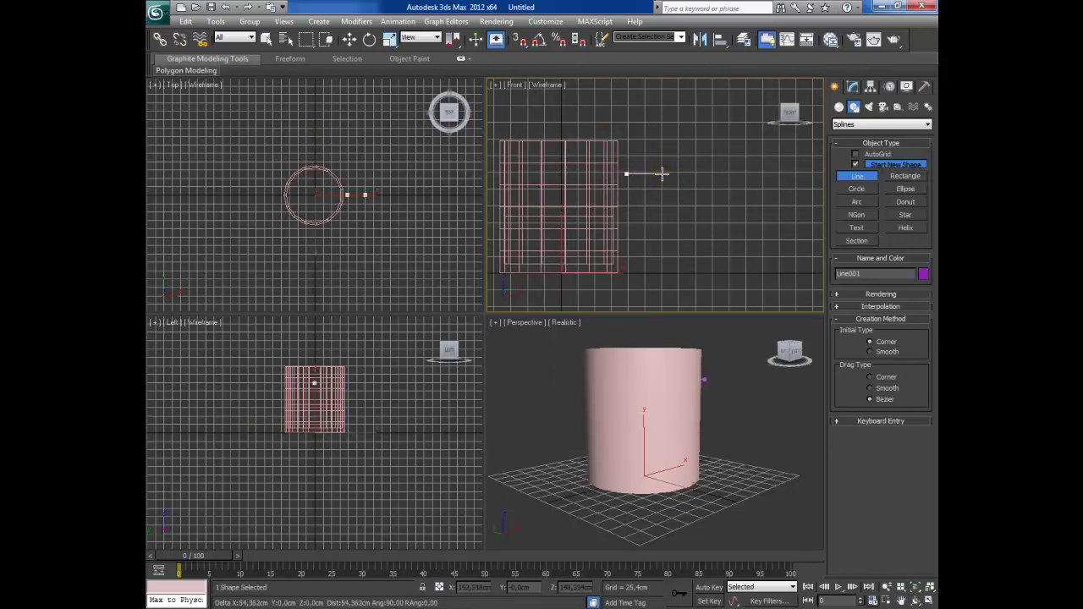
scroll(663, 173, up, 3)
click(663, 173)
drag(680, 196, 681, 200)
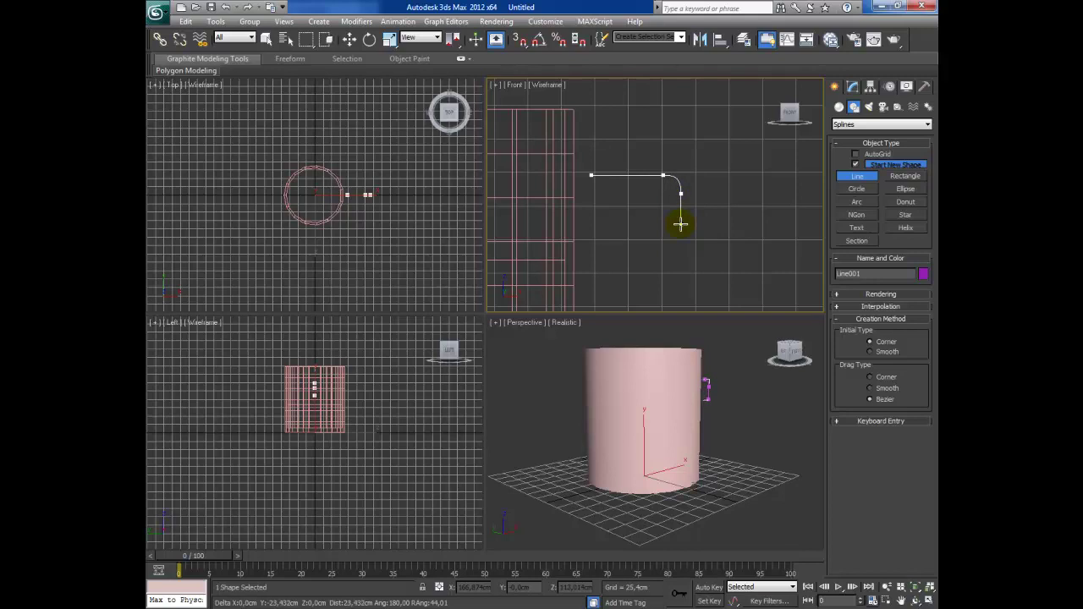
right_click(683, 228)
scroll(710, 218, down, 3)
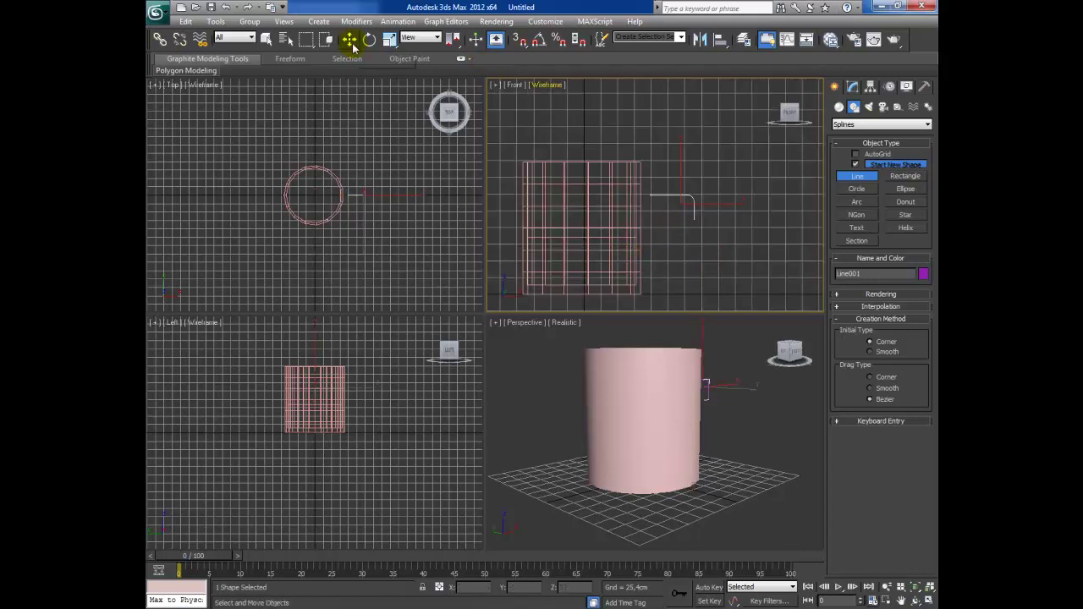
Mirror the line across Y as a copy and move the copy down for the handle's lower half.
click(700, 39)
click(517, 251)
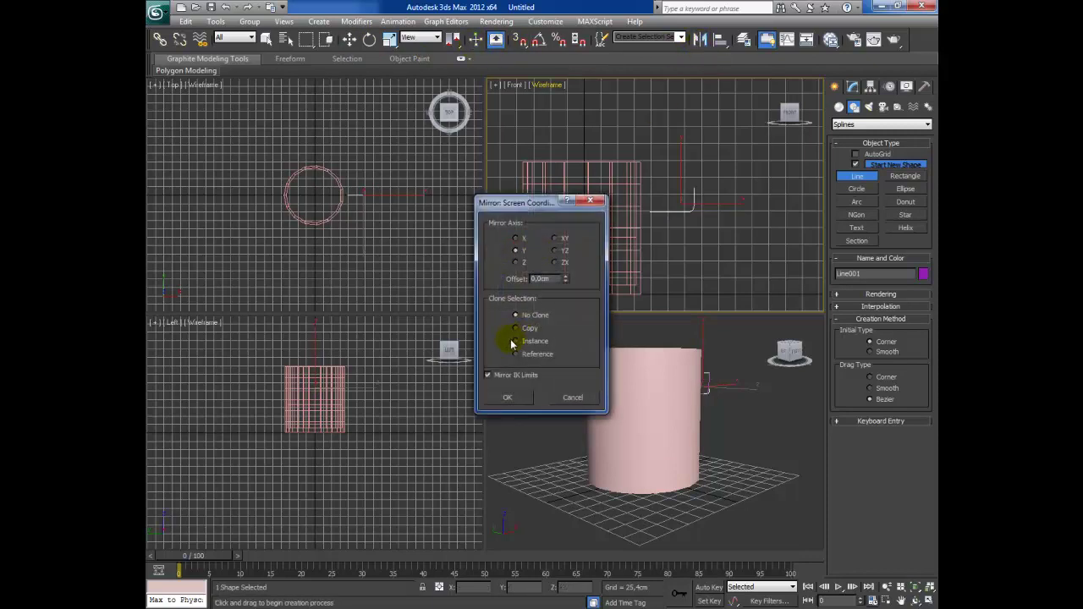
click(517, 328)
click(508, 397)
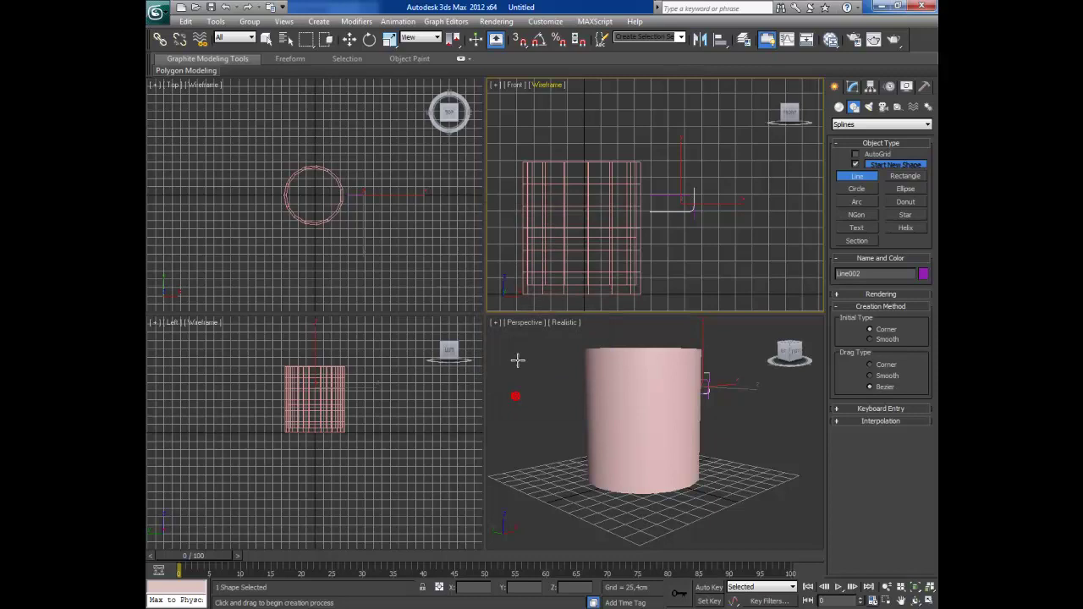
click(349, 39)
drag(686, 179, 686, 238)
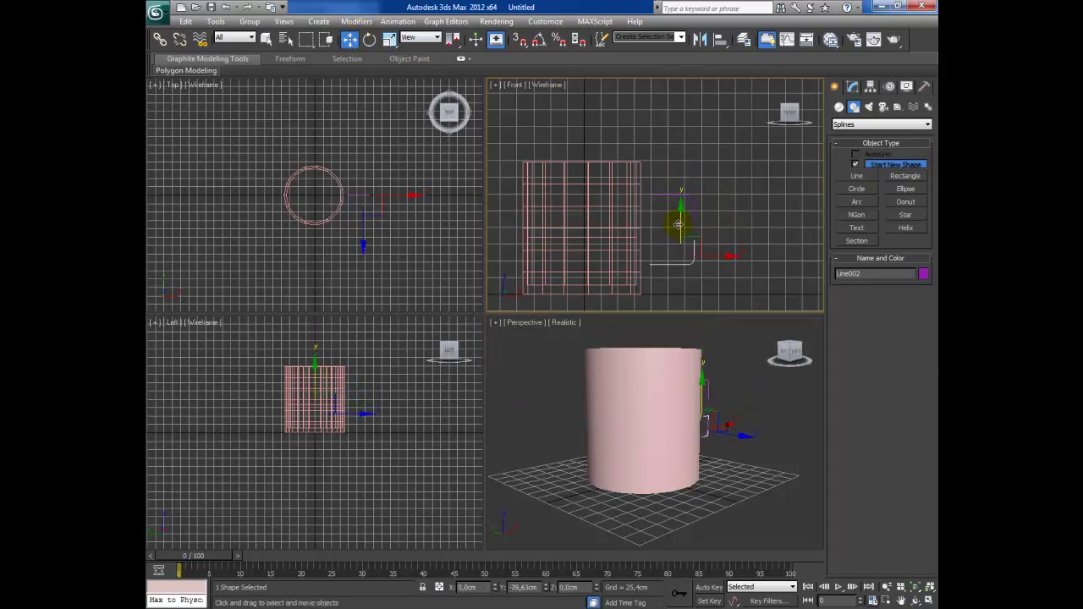
click(852, 88)
click(732, 168)
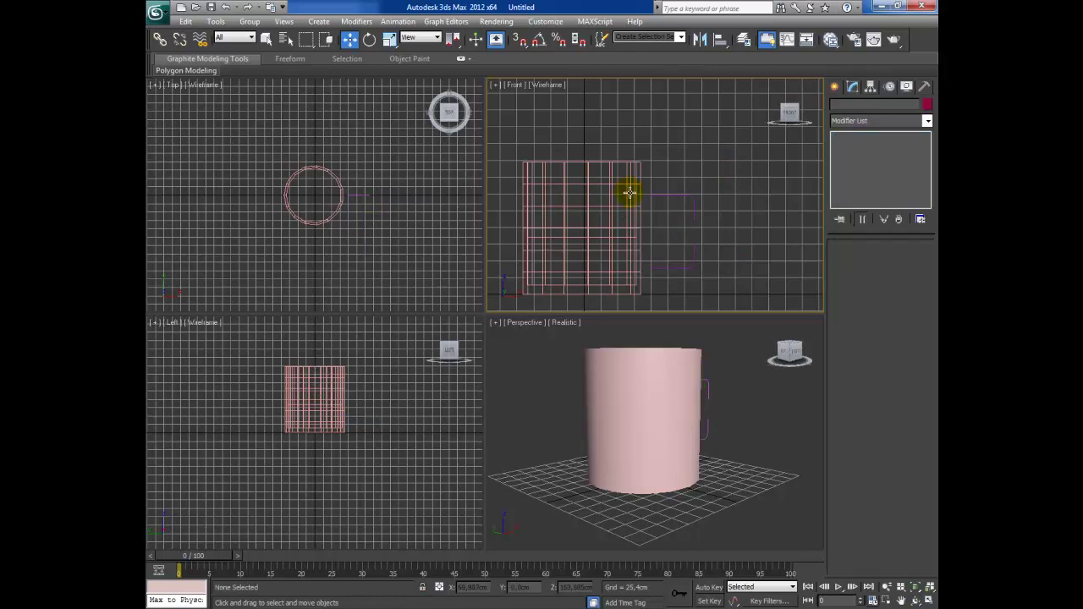
click(630, 193)
Enter Polygon mode on the cylinder and orbit the view around to the cup's side.
click(894, 262)
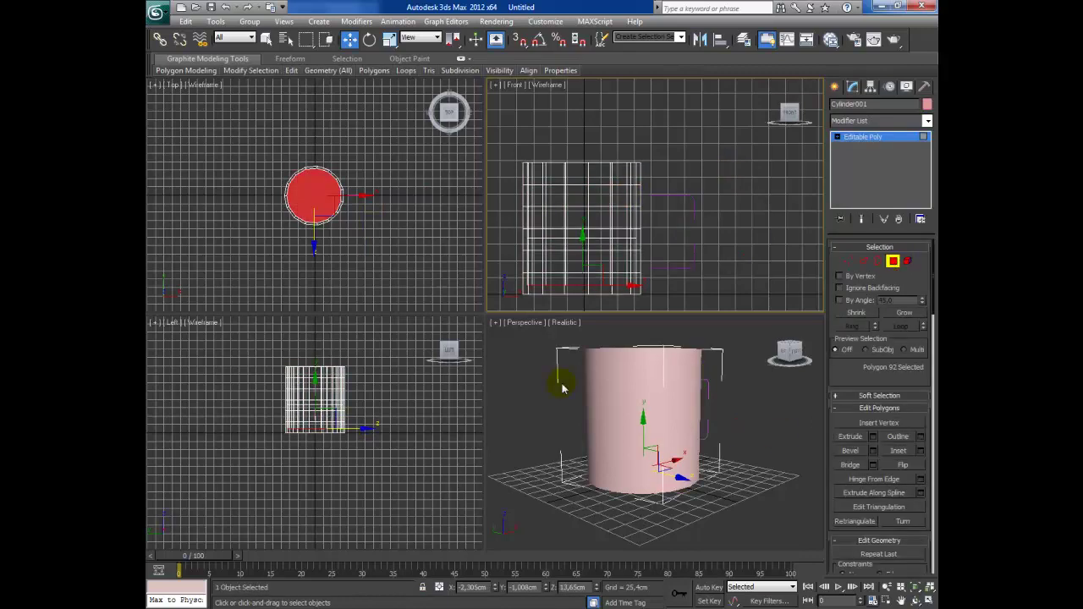
click(357, 212)
scroll(347, 195, up, 3)
scroll(330, 198, up, 3)
click(333, 198)
click(914, 599)
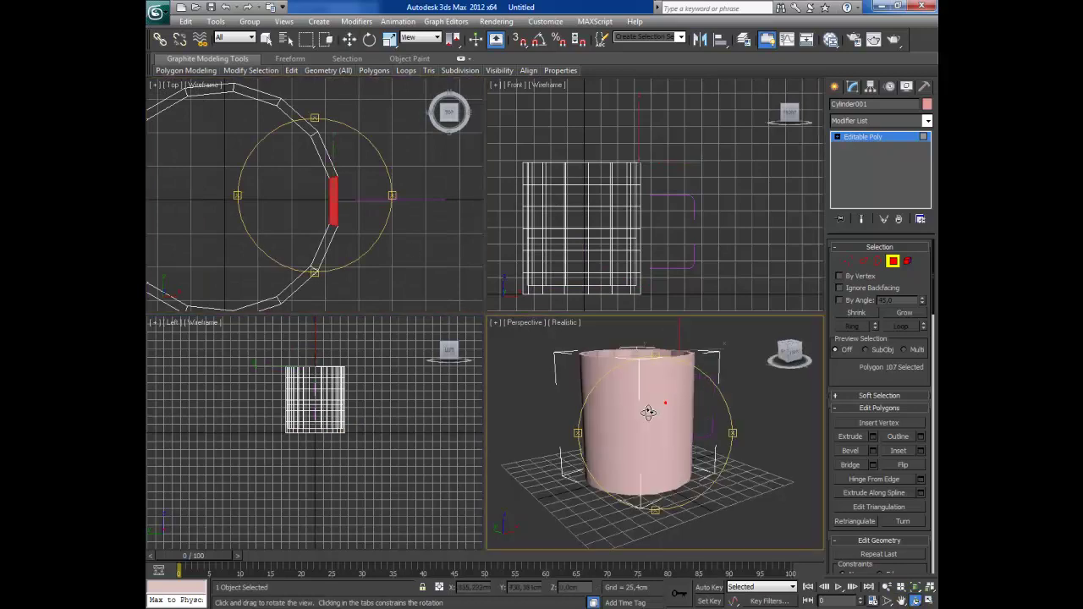
drag(592, 406, 536, 424)
click(902, 599)
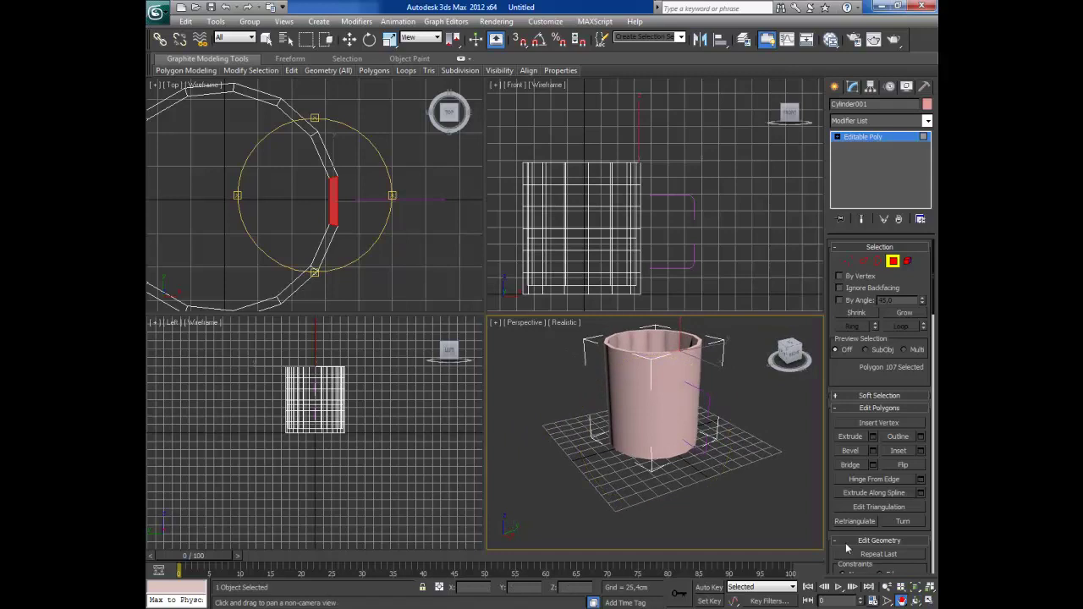
drag(684, 389, 671, 403)
scroll(671, 403, up, 2)
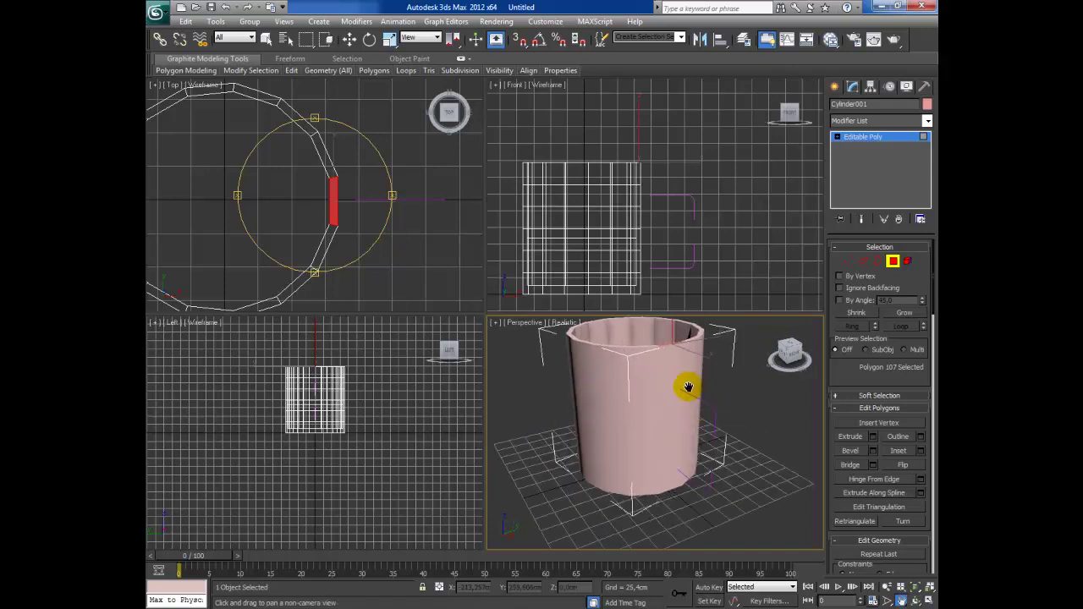
key(w)
Inset the two side faces at the handle path's ends, then reselect the upper one.
click(670, 385)
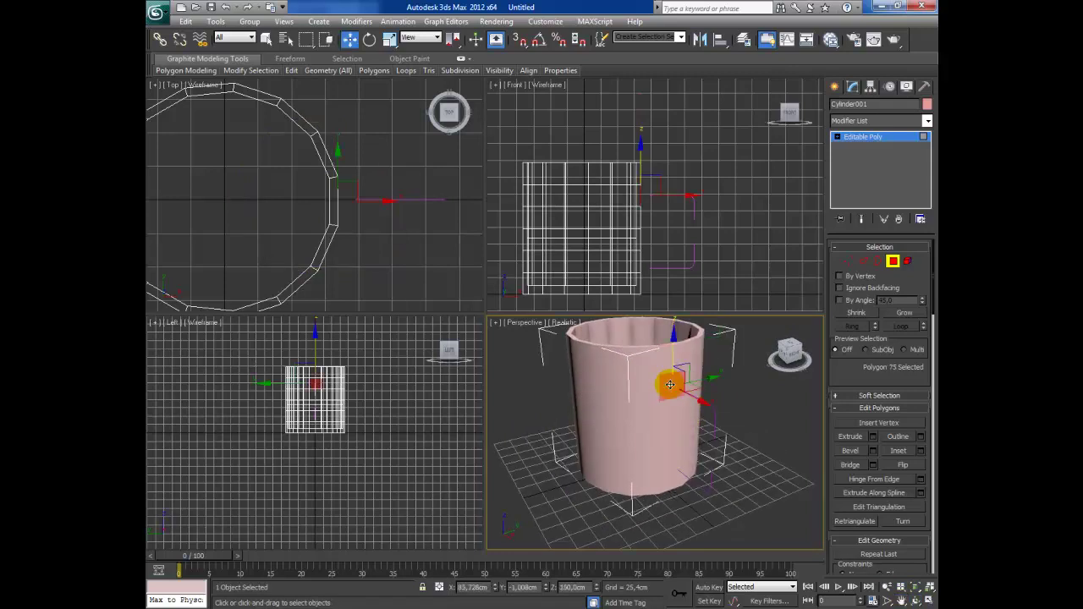
ctrl+click(672, 467)
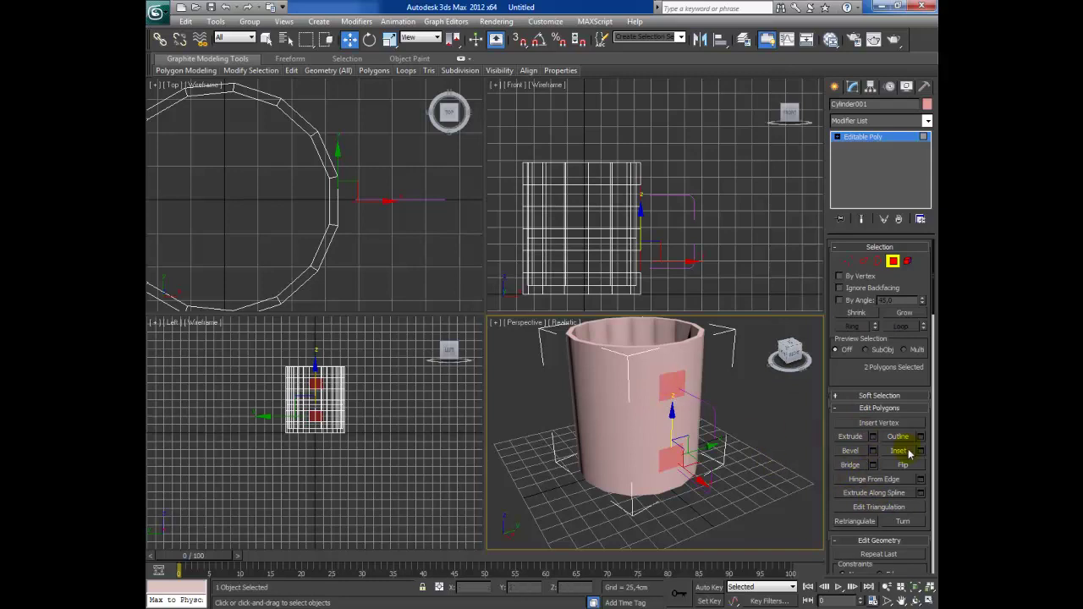
click(908, 452)
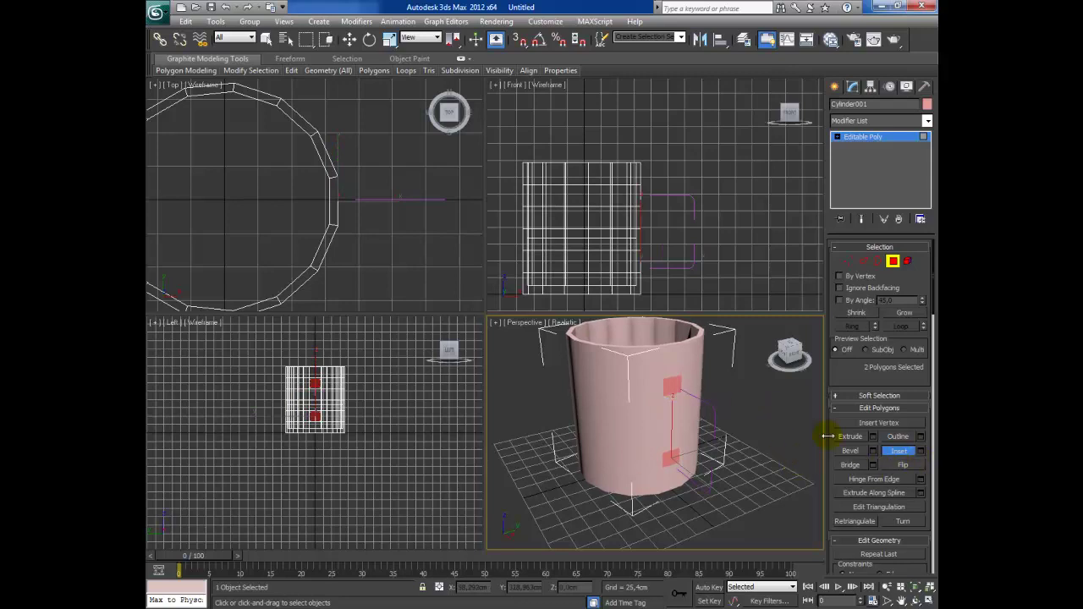
click(899, 451)
click(672, 385)
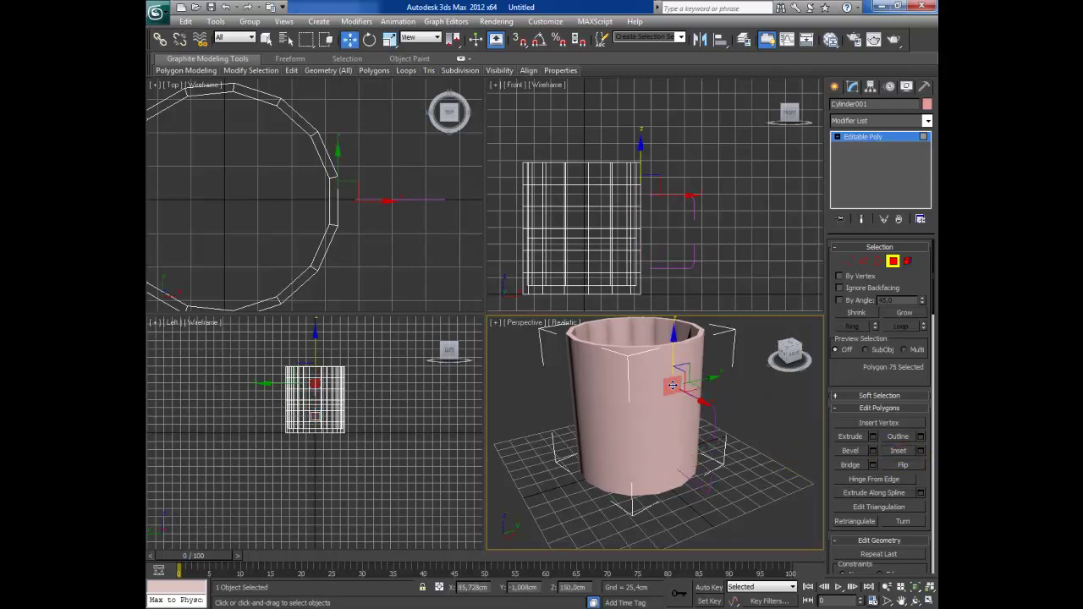
Try Extrude Along Spline on the upper face, picking the handle line as the path.
click(920, 494)
click(667, 494)
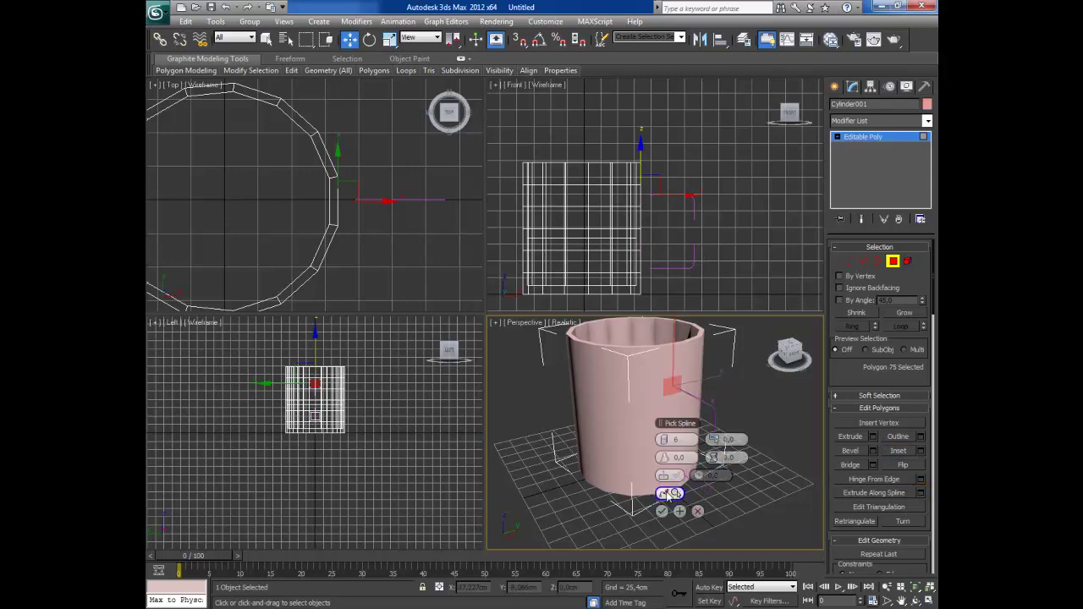
click(715, 419)
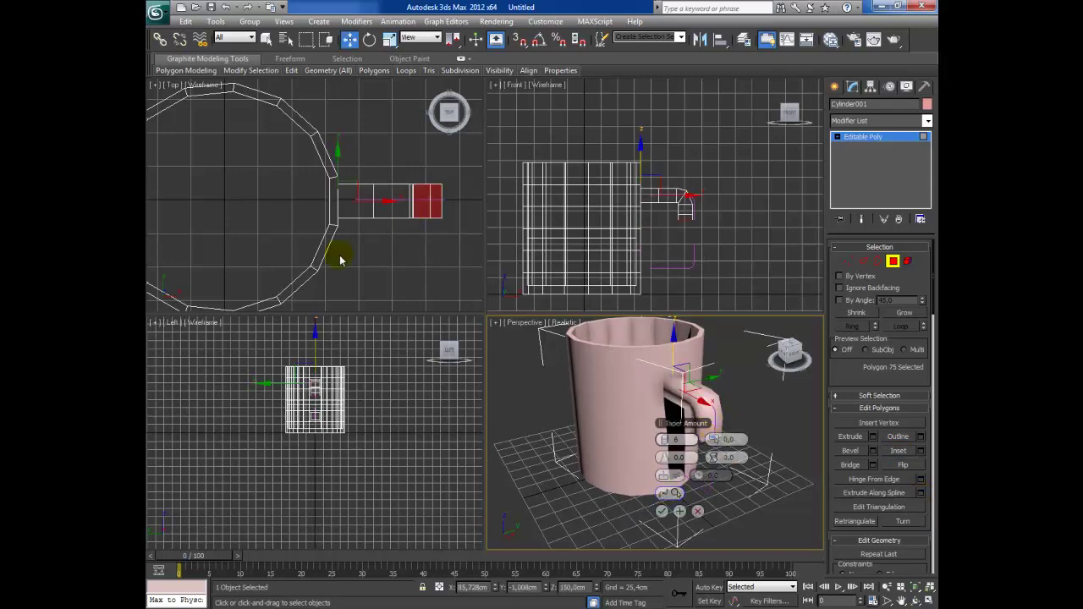
right_click(677, 228)
right_click(764, 244)
click(766, 244)
click(782, 237)
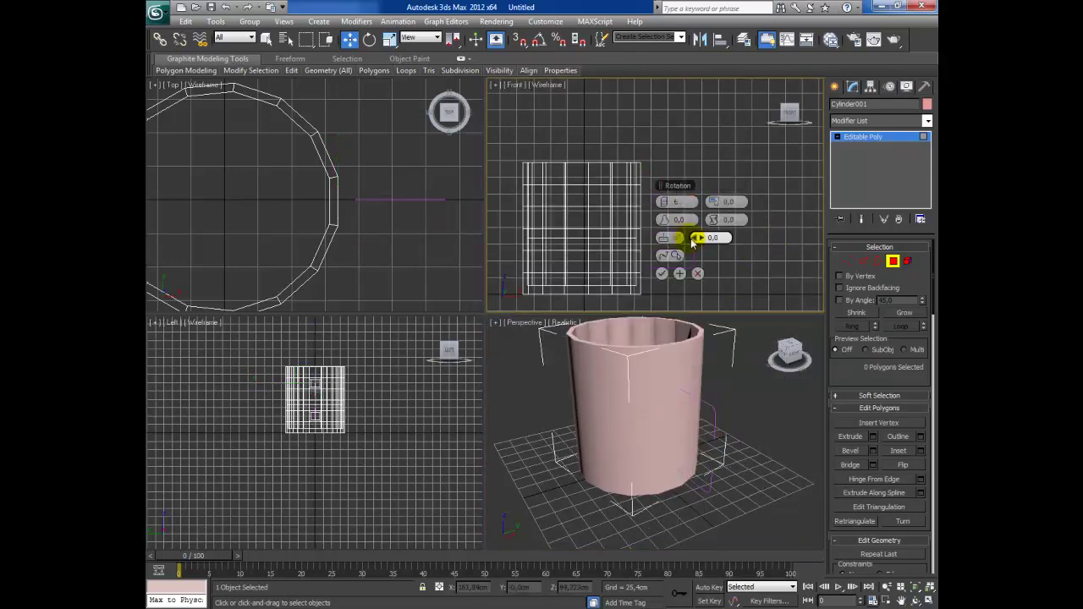
click(669, 256)
click(715, 422)
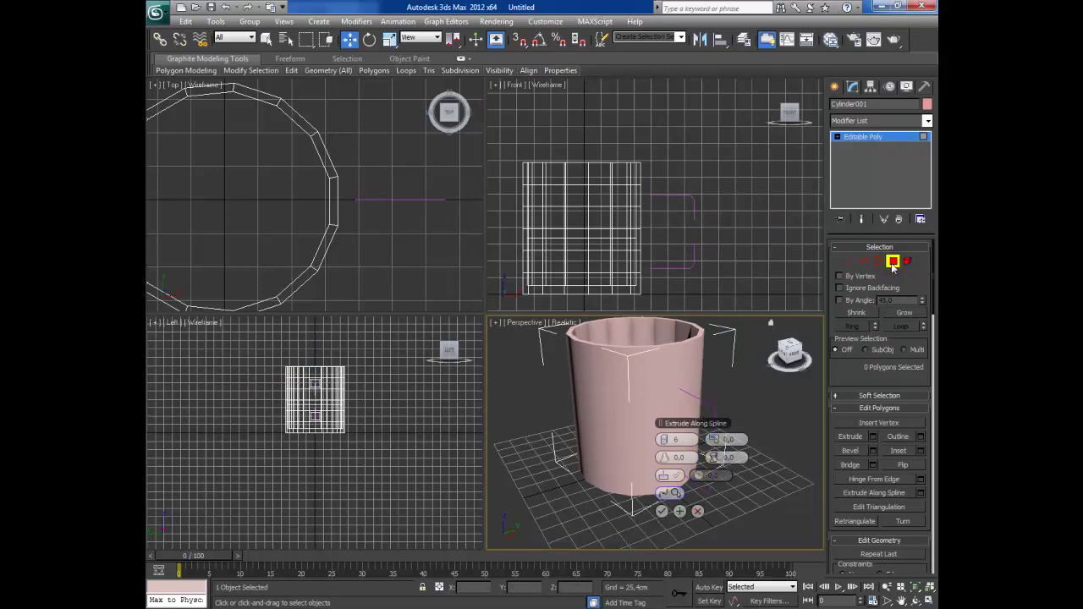
click(689, 408)
Reselect the upper face and extrude it along the handle spline with 11 segments.
click(893, 261)
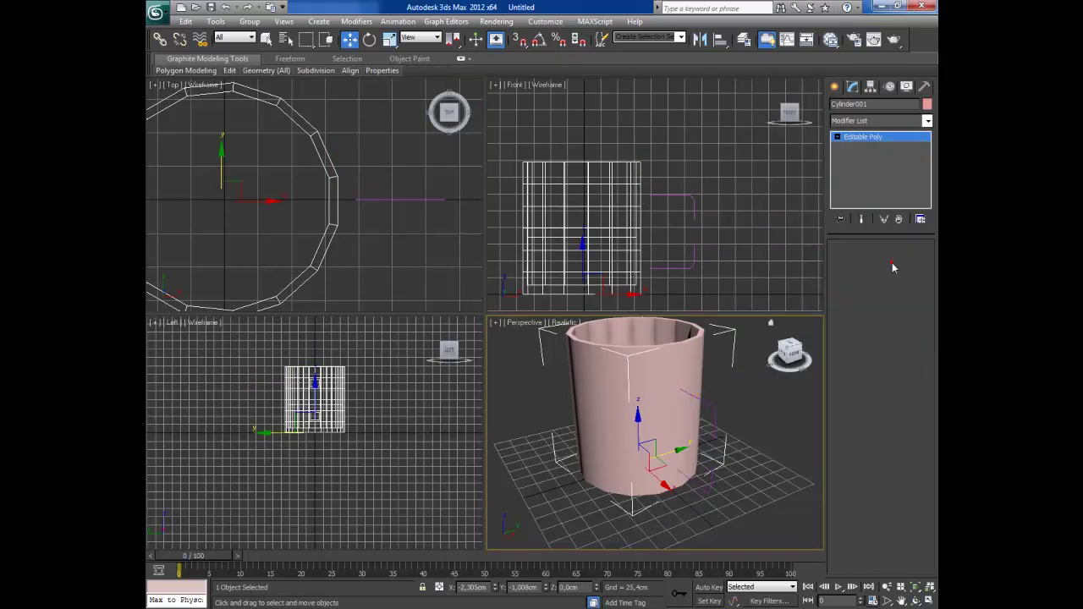
click(893, 266)
click(681, 382)
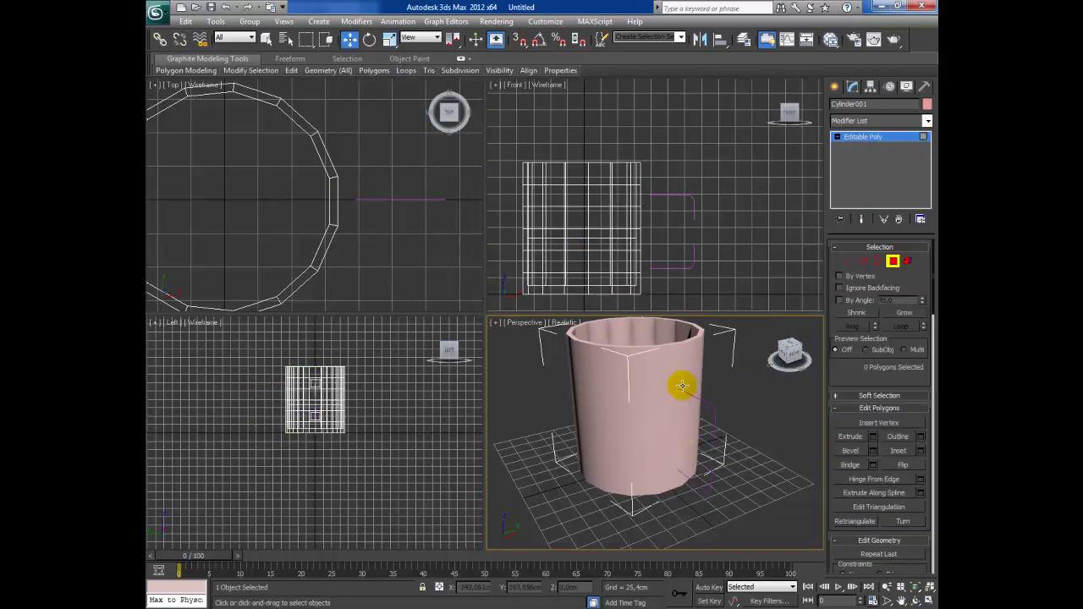
click(920, 493)
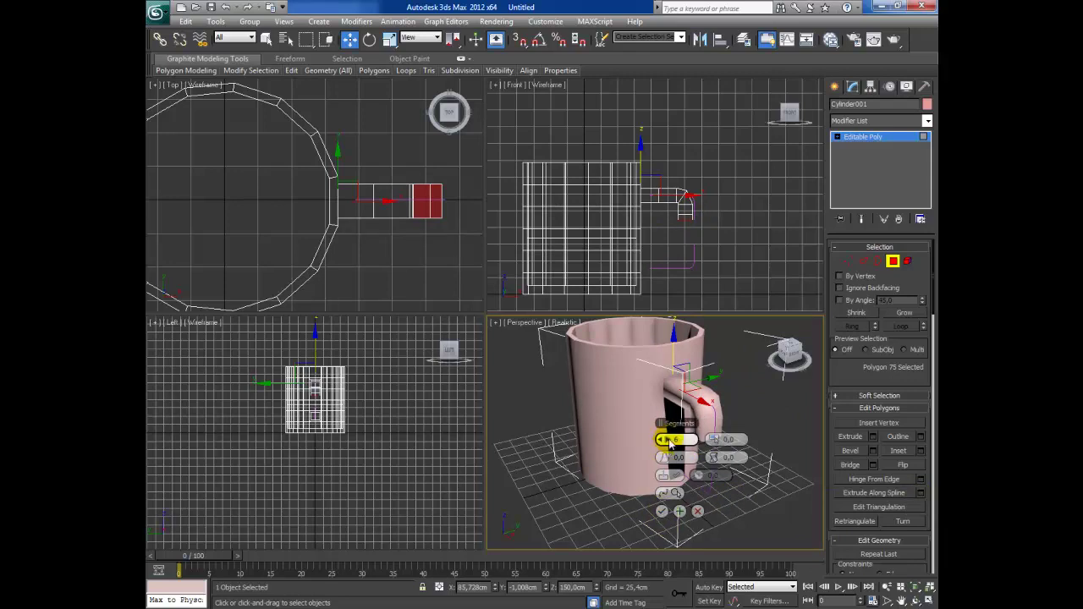
drag(670, 442, 670, 444)
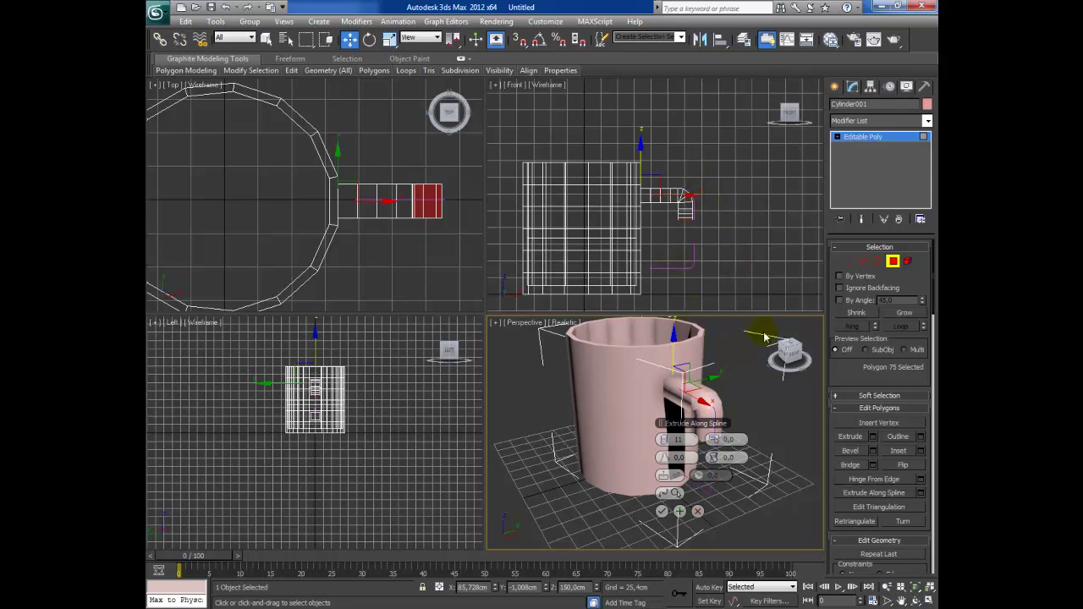
click(663, 511)
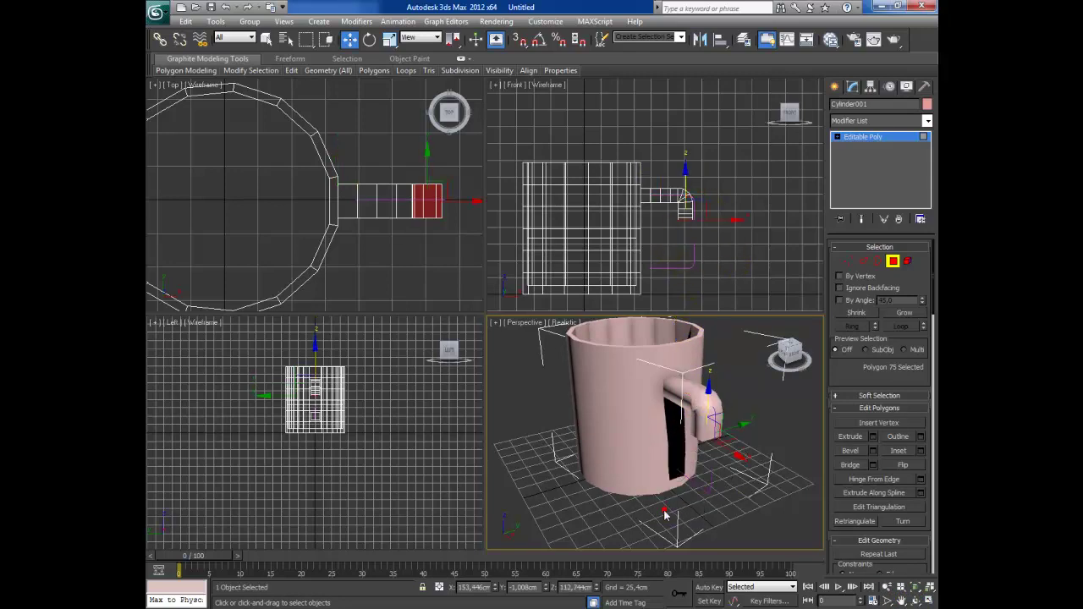
Pan and zoom the Front viewport to frame the new handle piece and lower face.
click(902, 601)
scroll(677, 203, up, 3)
scroll(678, 254, up, 3)
drag(677, 266, 626, 232)
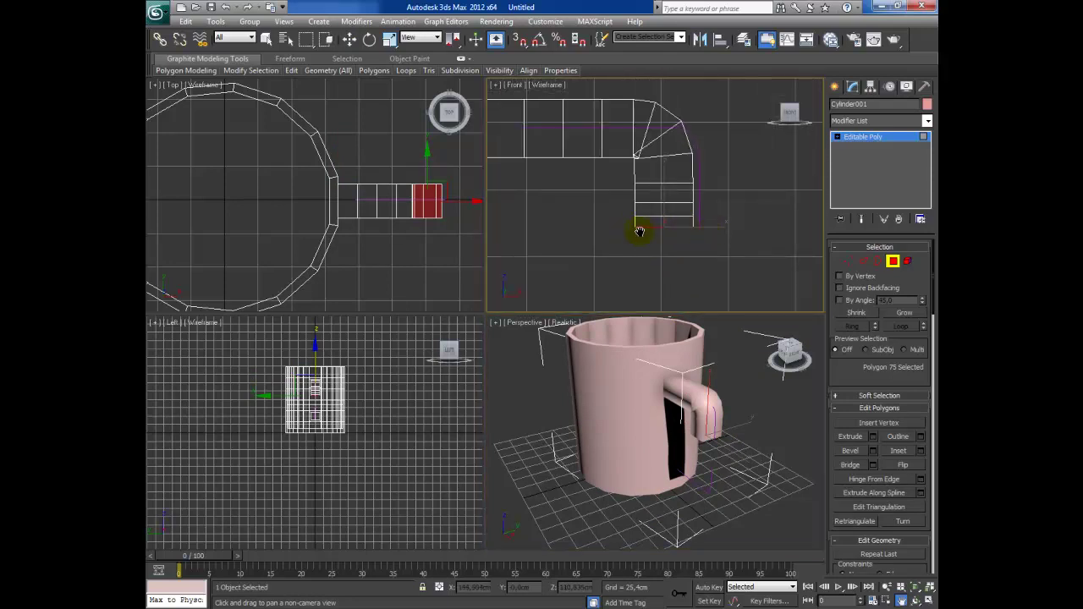
scroll(717, 217, down, 2)
scroll(688, 232, down, 2)
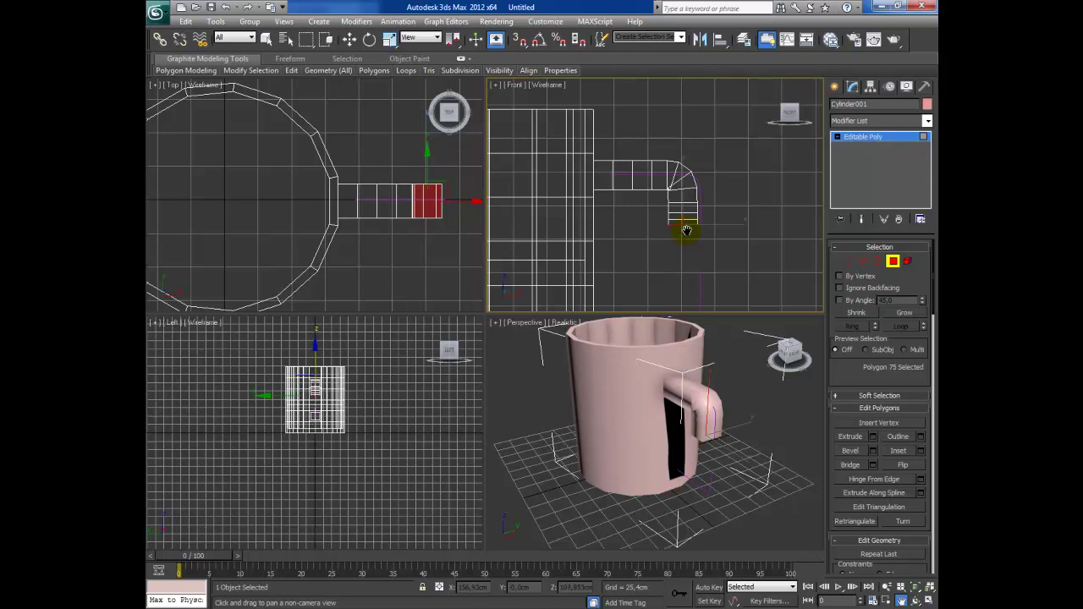
scroll(687, 231, down, 1)
scroll(669, 254, down, 1)
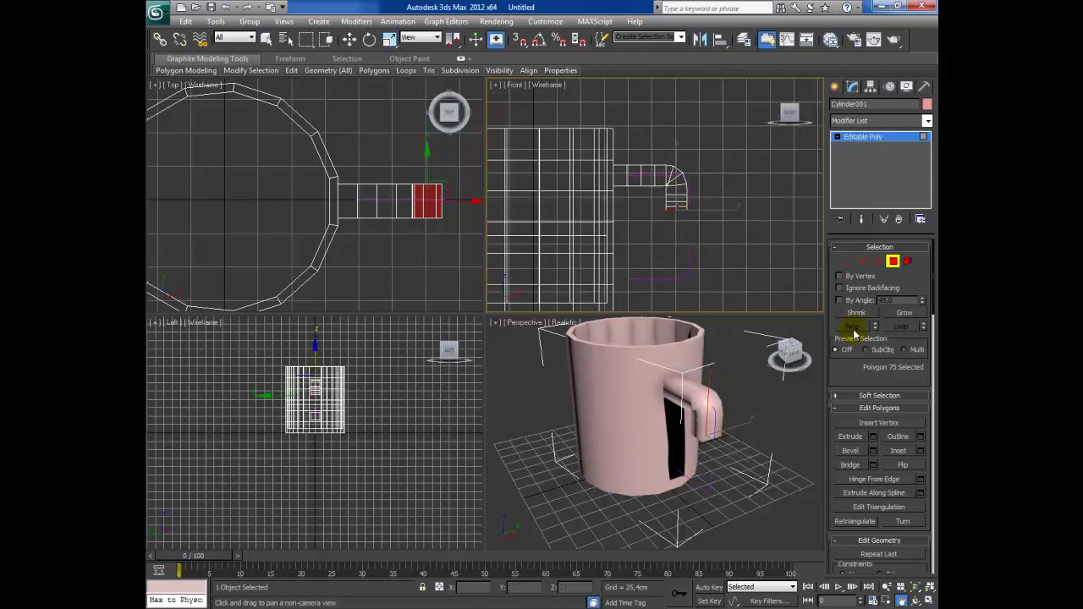
right_click(779, 404)
Select the lower side face and extrude it along the mirrored handle spline.
click(669, 459)
click(669, 460)
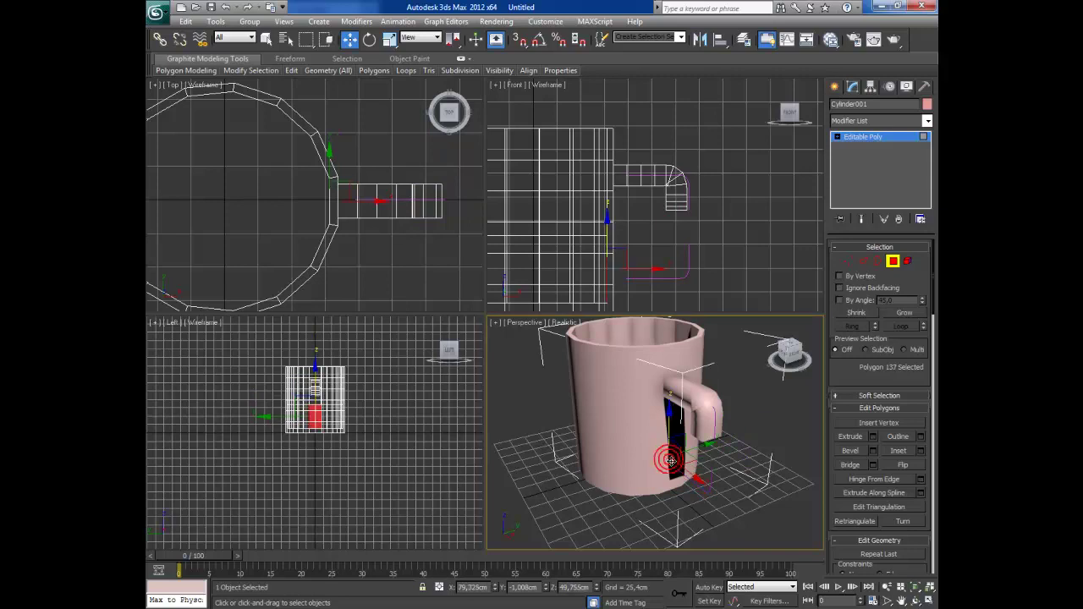
click(670, 460)
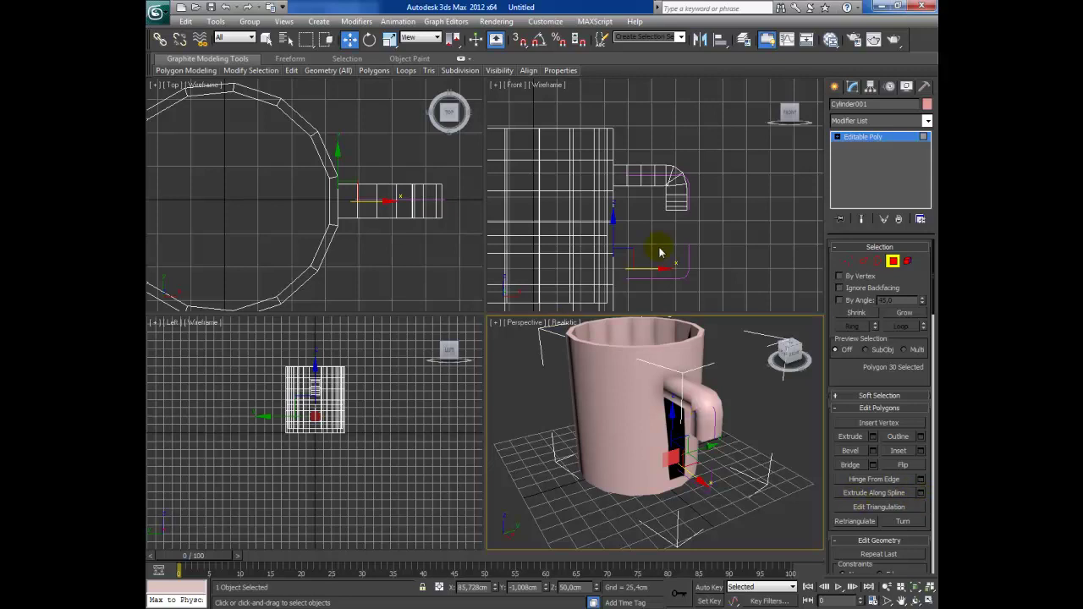
click(921, 494)
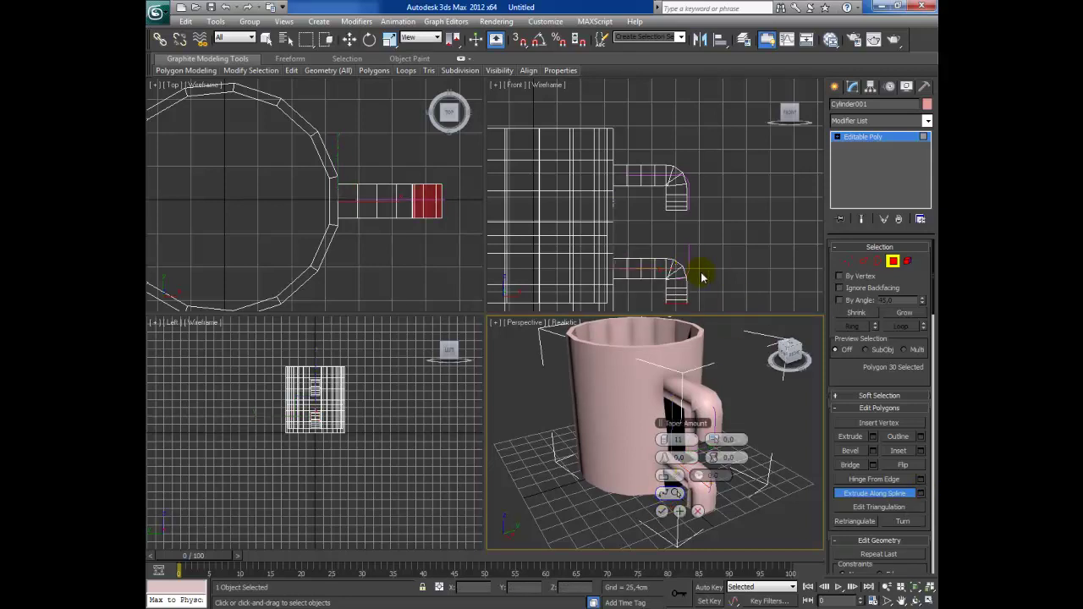
click(689, 259)
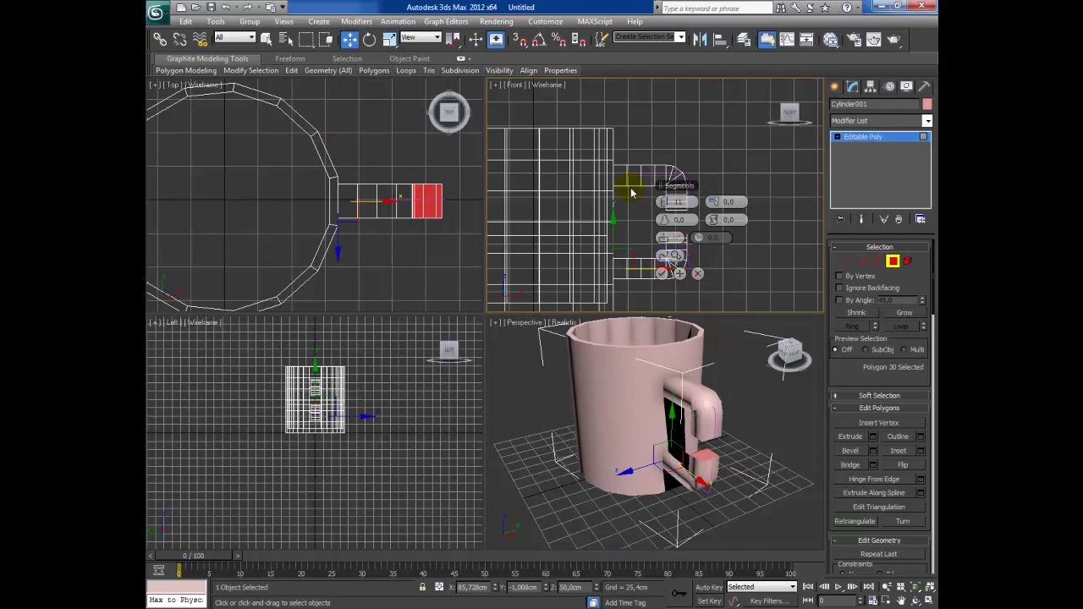
click(661, 275)
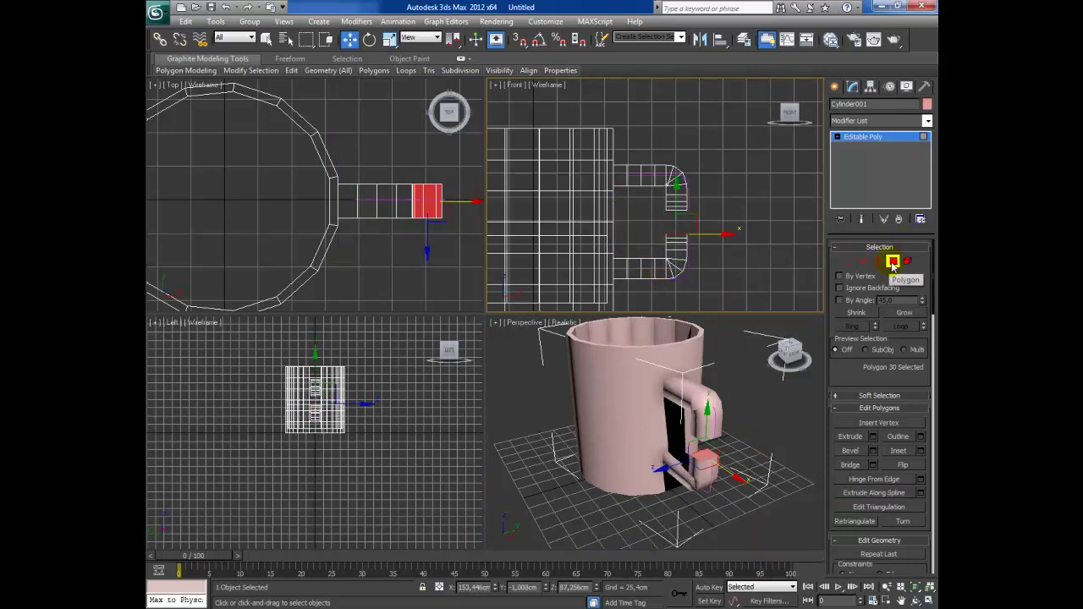
click(915, 600)
Orbit and pan to view the handle from the side, then clear the face selection.
mouse_move(667, 440)
mouse_down()
mouse_move(673, 409)
mouse_move(729, 435)
mouse_up()
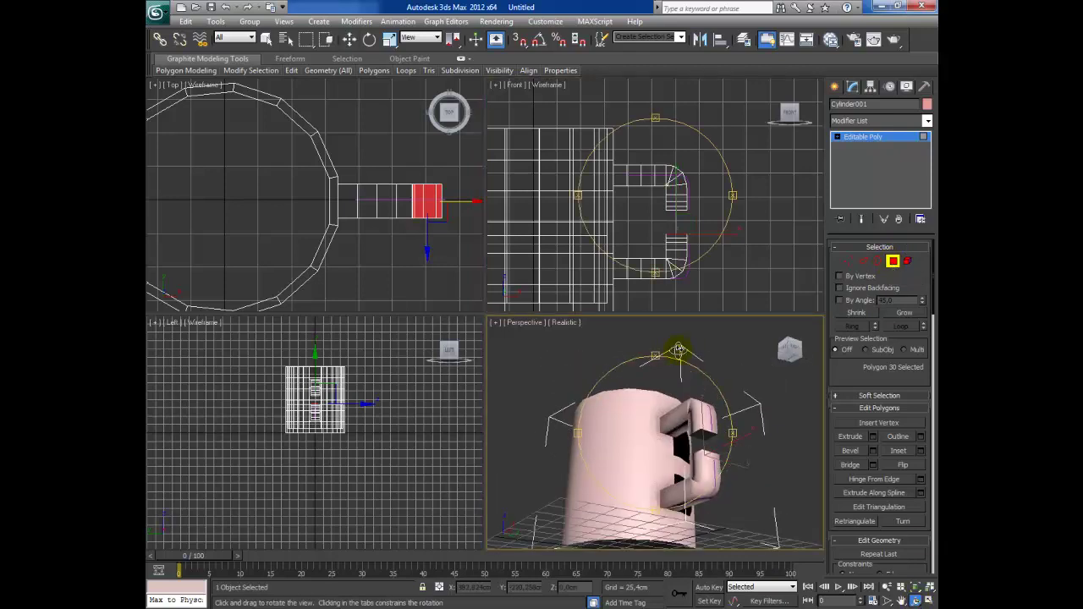
right_click(730, 434)
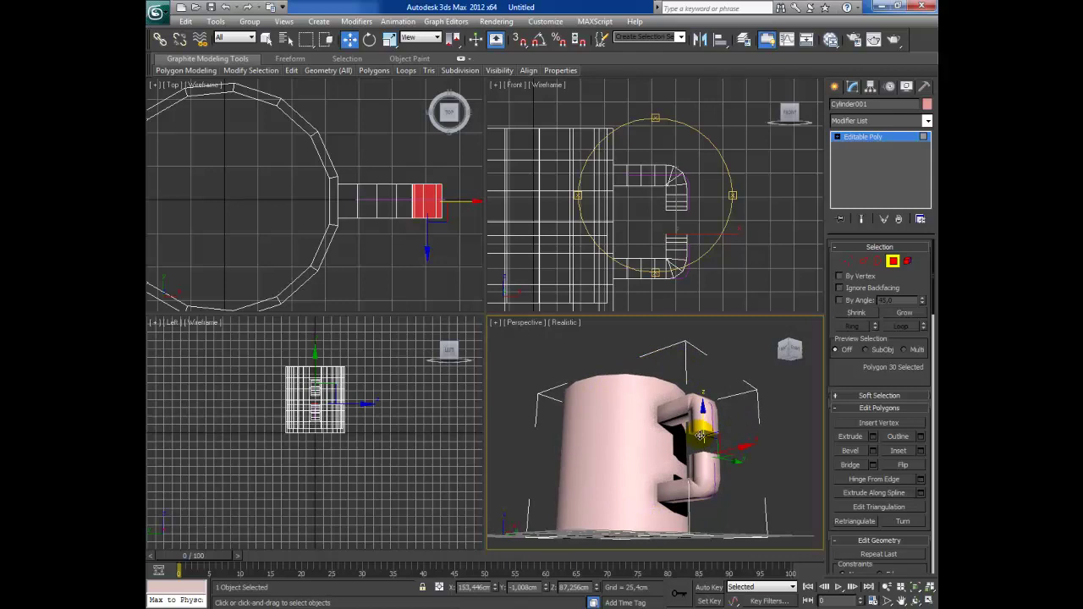
click(902, 600)
drag(718, 470, 713, 499)
right_click(714, 484)
ctrl+click(711, 465)
click(805, 545)
Orbit down onto the gap between the handle arms and scroll the panel to Edit Geometry.
click(915, 600)
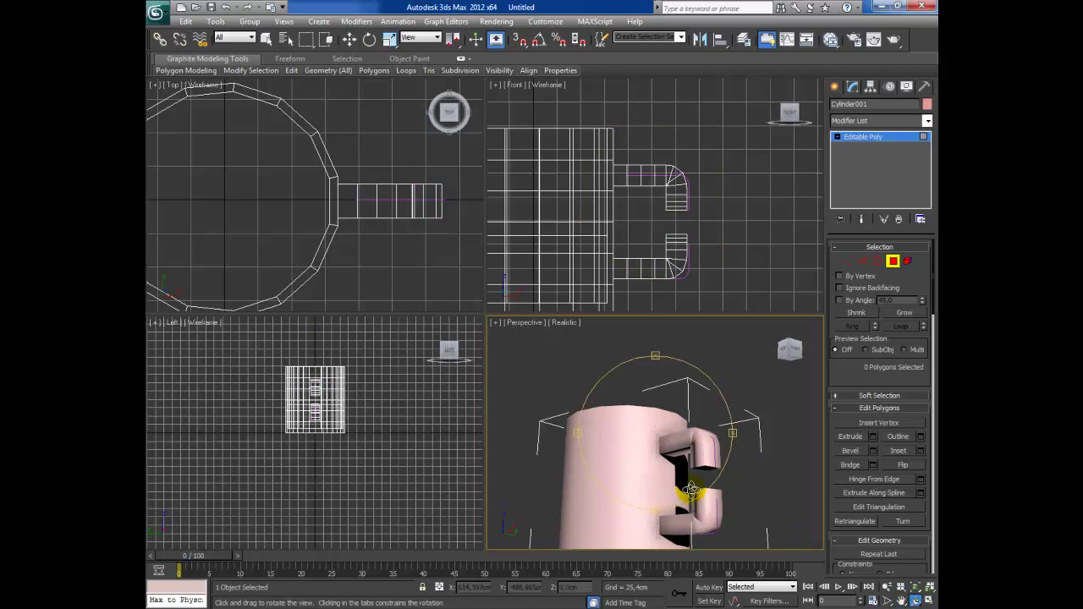
drag(692, 491, 702, 515)
click(900, 599)
scroll(677, 474, up, 5)
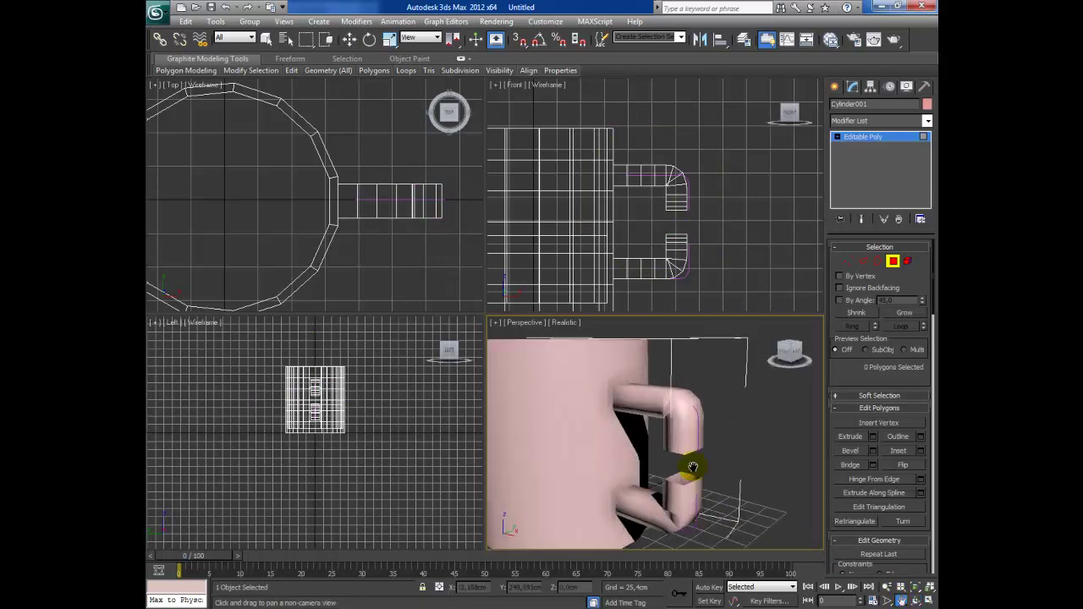
scroll(693, 467, up, 3)
scroll(692, 461, down, 2)
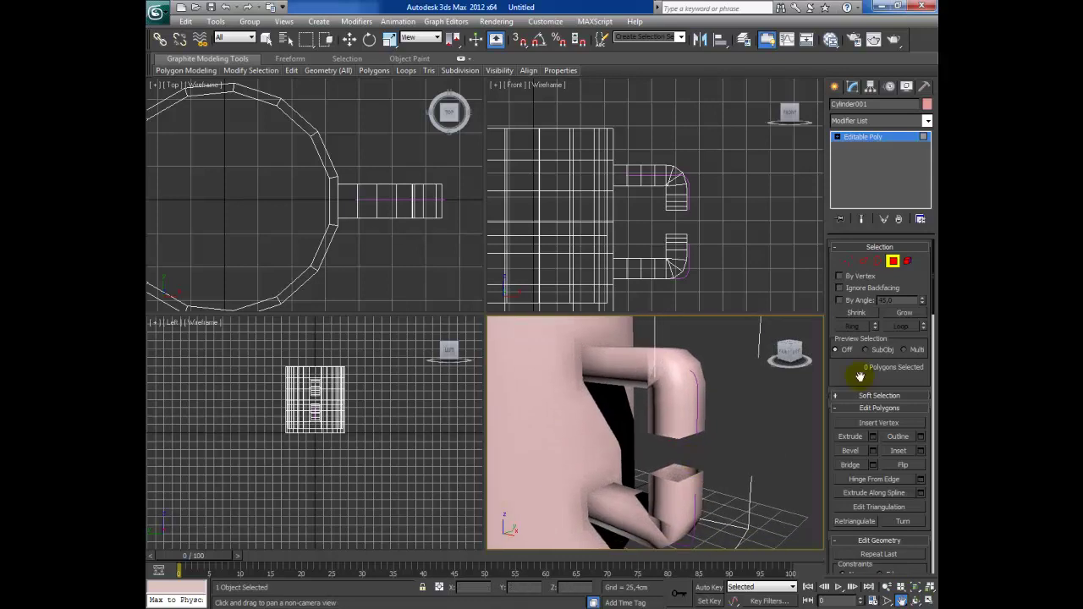
scroll(855, 373, down, 3)
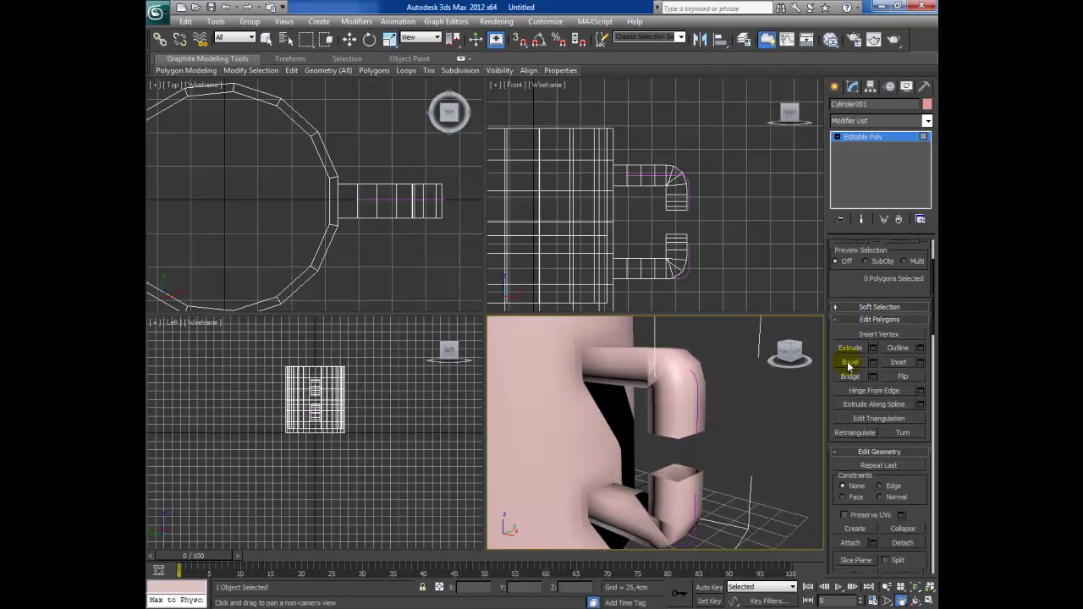
scroll(888, 378, down, 3)
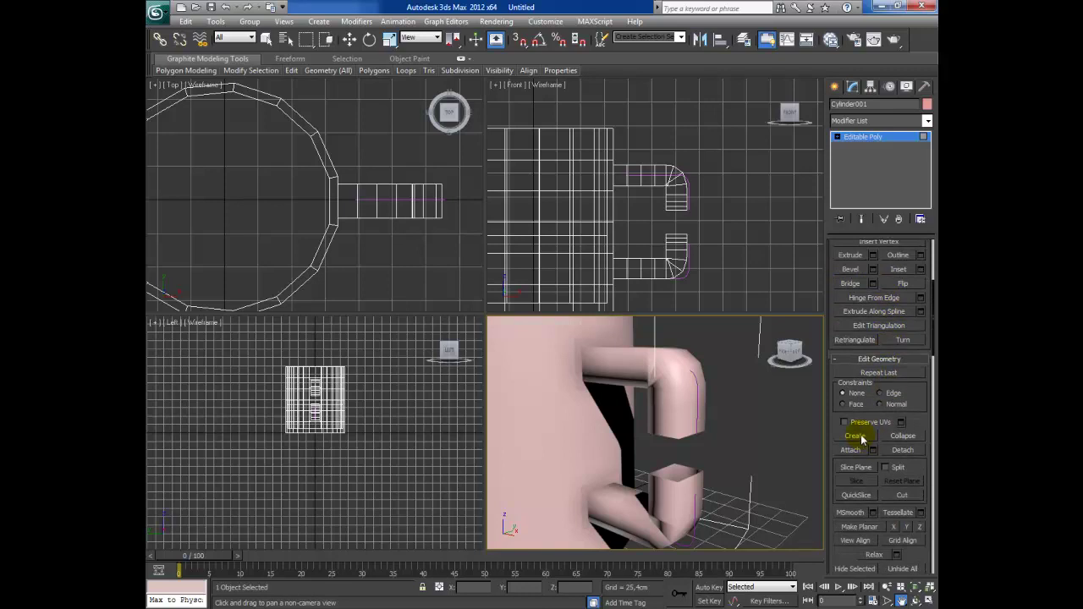
With Create, build two polygons bridging the handle gap from existing vertices.
click(857, 436)
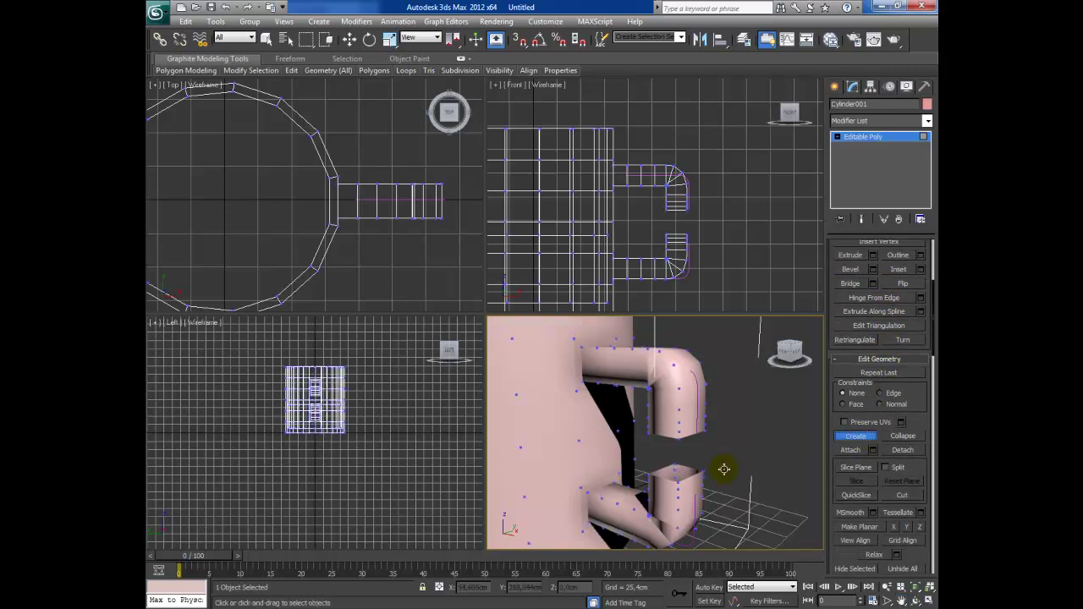
click(649, 434)
click(678, 483)
click(651, 434)
click(645, 434)
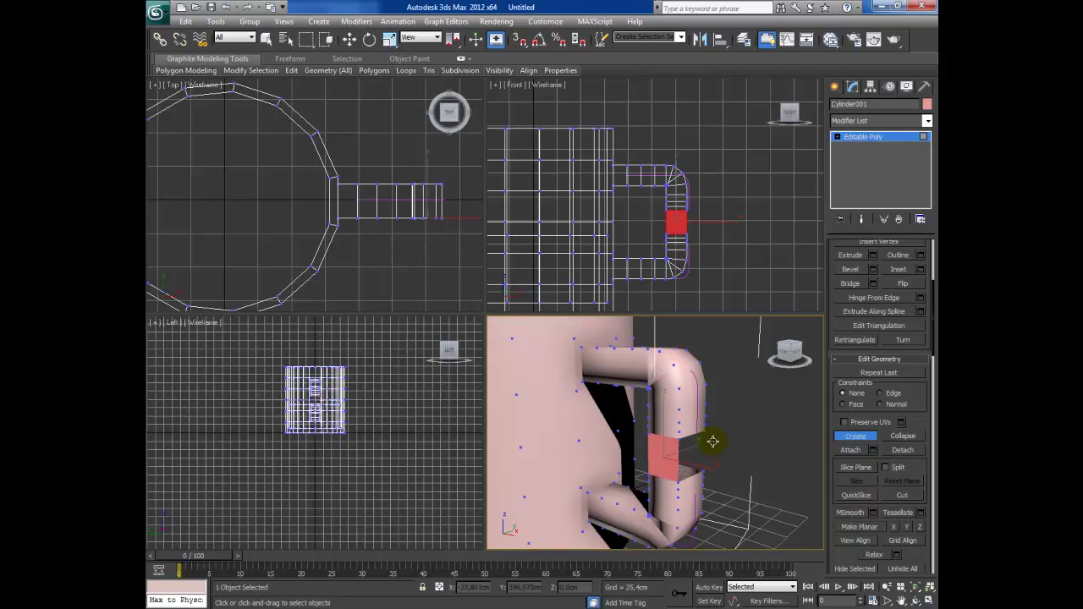
click(677, 440)
click(704, 468)
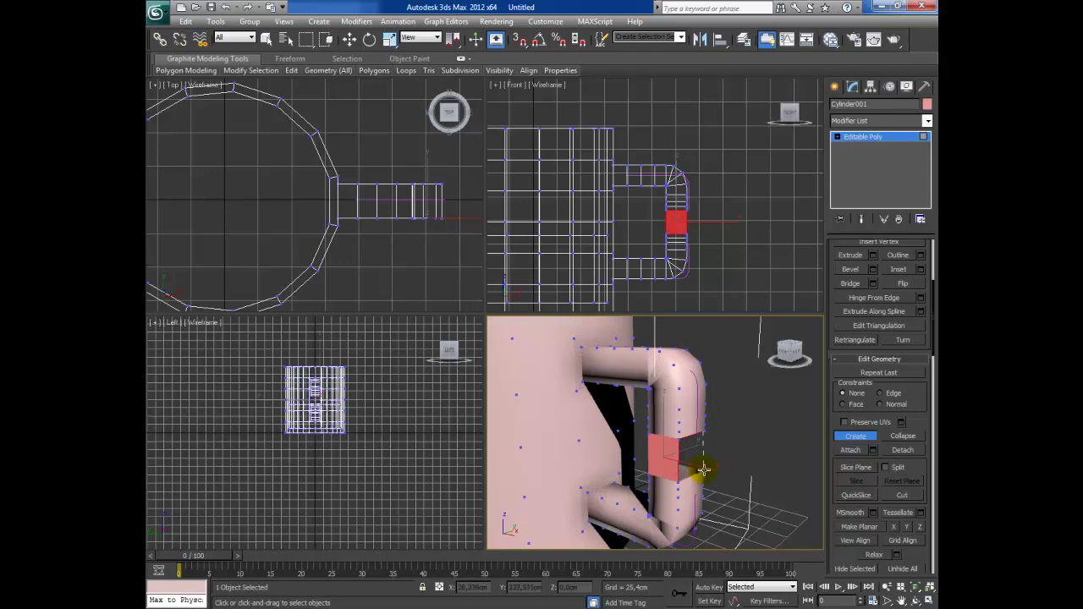
click(702, 427)
Recenter the handle gap in view and build a third bridging polygon.
click(902, 600)
mouse_move(678, 444)
mouse_down()
mouse_move(659, 457)
mouse_move(778, 501)
mouse_up()
click(915, 600)
mouse_move(709, 473)
mouse_down()
mouse_move(648, 470)
mouse_move(612, 448)
mouse_move(518, 448)
mouse_up()
right_click(707, 451)
click(673, 444)
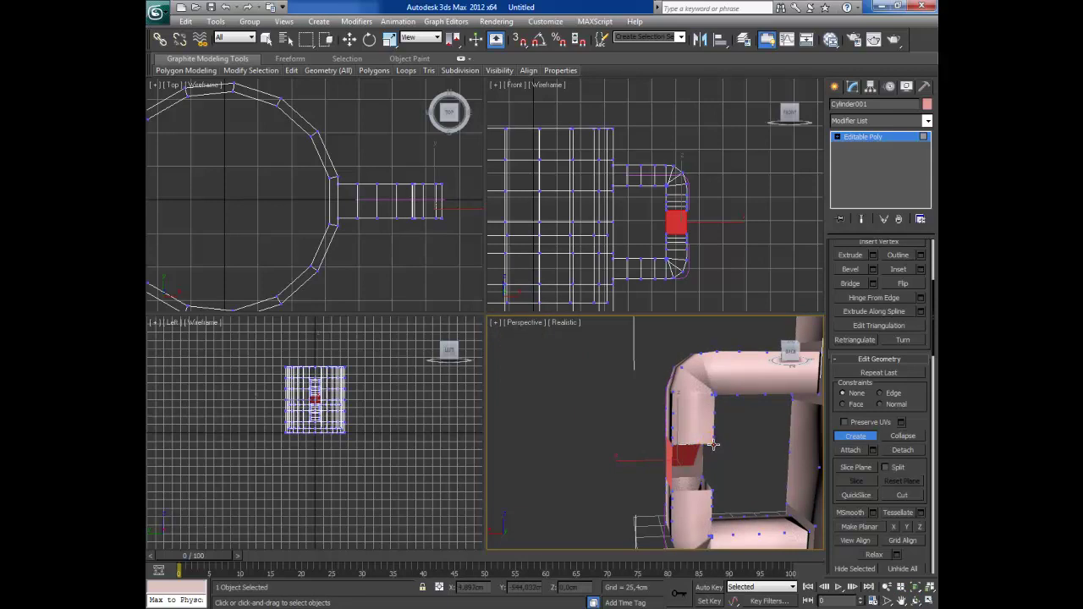
click(713, 489)
click(677, 493)
click(671, 450)
click(671, 442)
Orbit to the handle's inner side and add the final polygon closing the loop.
click(916, 601)
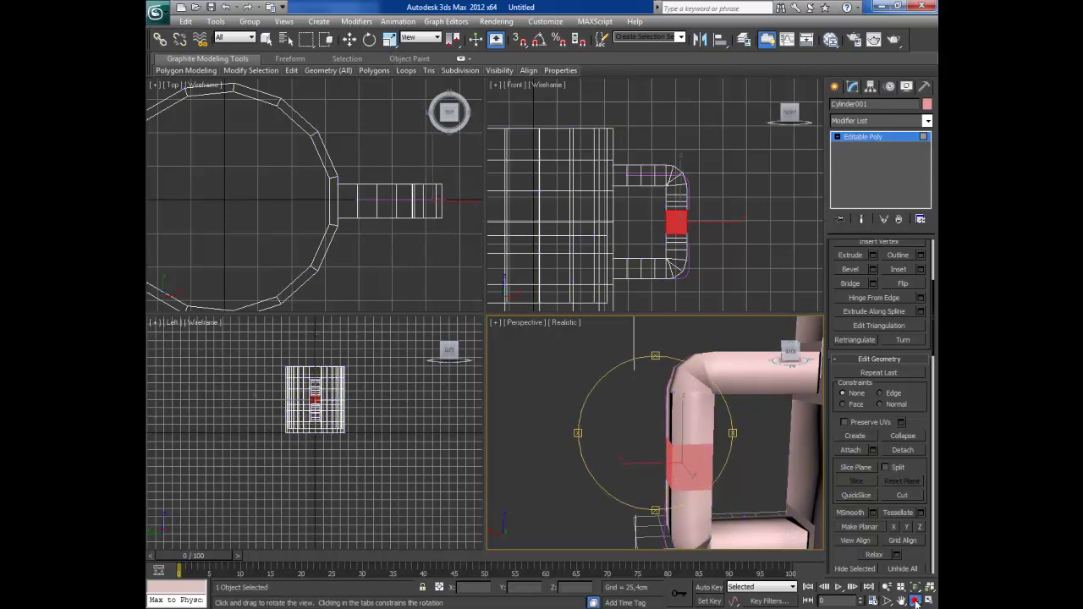
mouse_move(673, 457)
mouse_down()
mouse_move(620, 464)
mouse_move(693, 456)
mouse_up()
right_click(693, 456)
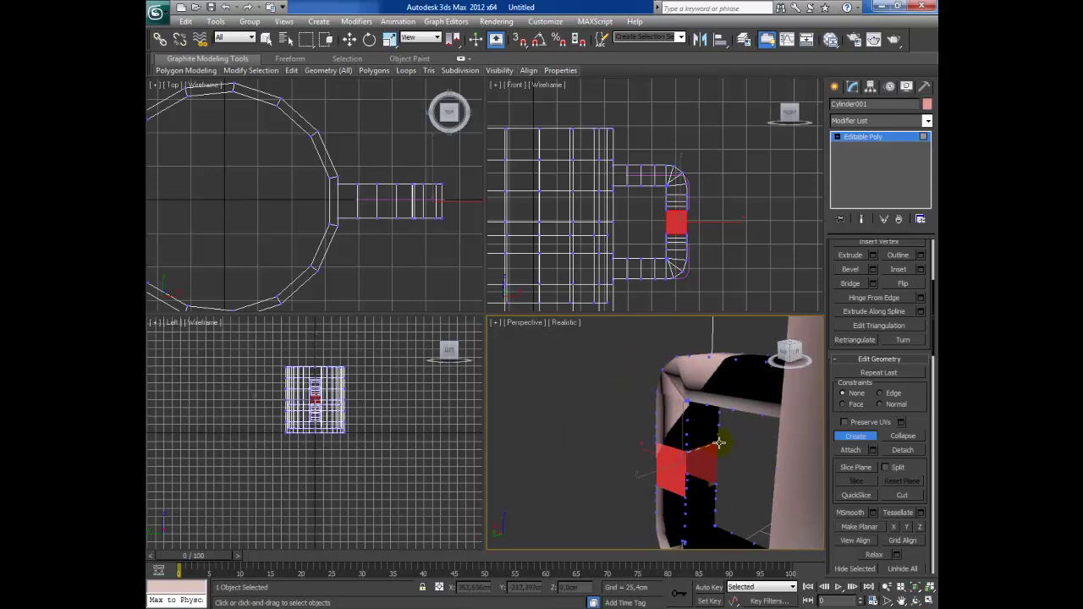
click(716, 484)
click(686, 455)
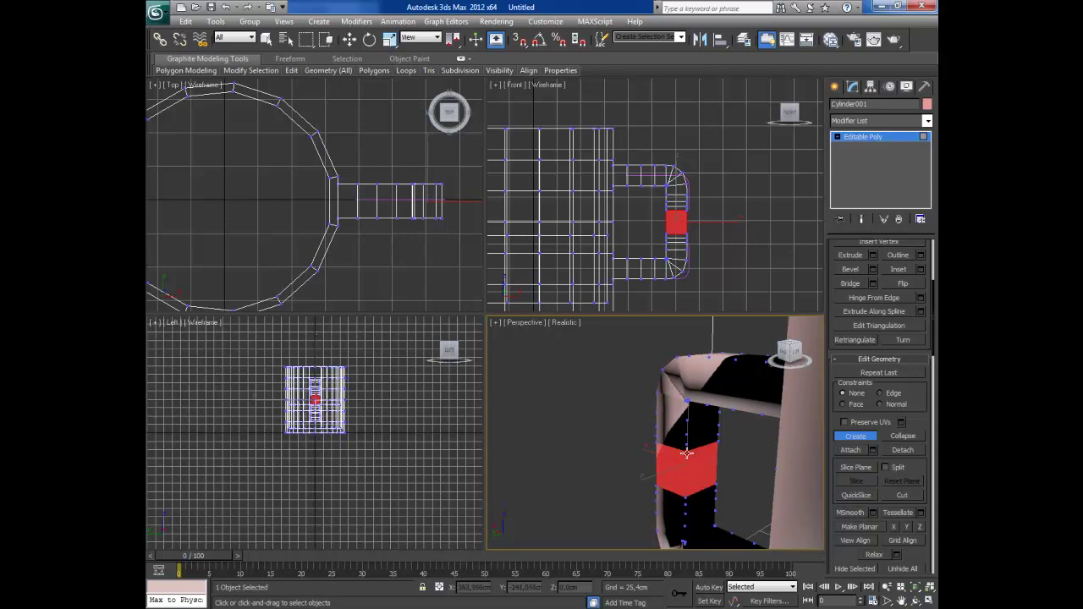
Check the closed handle, then exit Create and return to plain object selection.
click(910, 597)
mouse_move(690, 449)
mouse_down()
mouse_move(766, 458)
mouse_move(689, 435)
mouse_up()
click(901, 599)
right_click(677, 437)
click(733, 257)
click(725, 254)
right_click(716, 258)
click(708, 269)
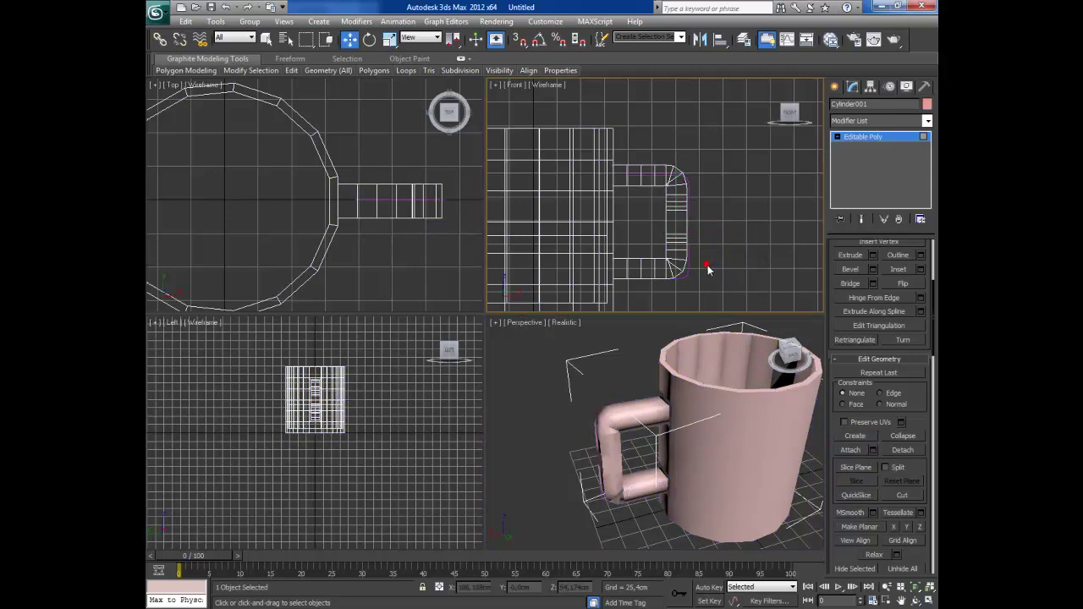
Add a TurboSmooth modifier to the mug with Iterations set to 2.
click(923, 121)
scroll(906, 289, down, 5)
scroll(907, 288, down, 3)
click(887, 442)
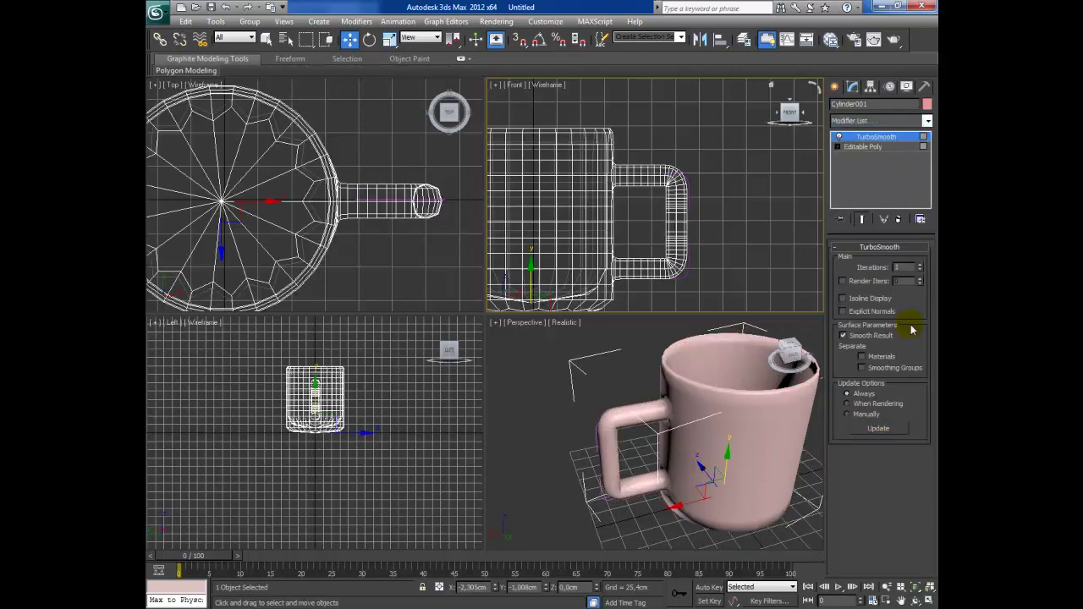
click(921, 265)
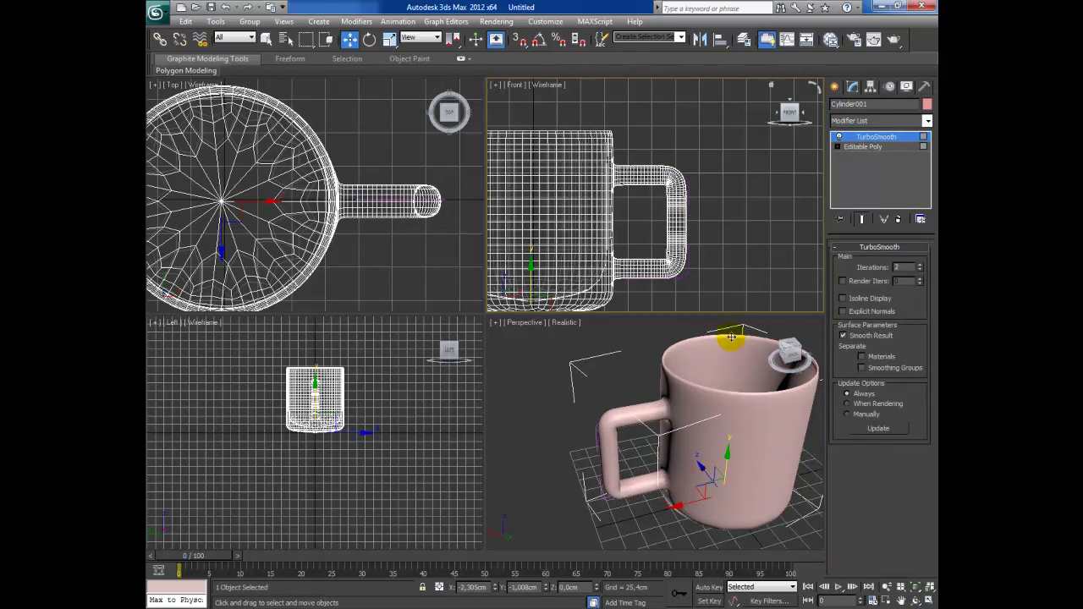
Orbit and pan to inspect the smoothed mug, then select Editable Poly in the stack.
click(917, 603)
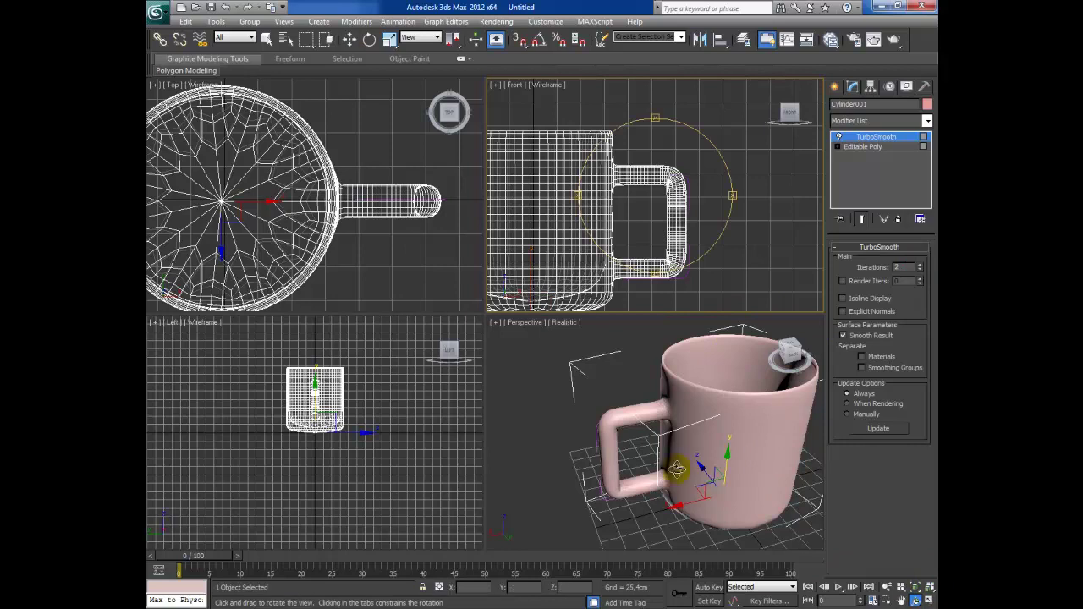
click(716, 441)
mouse_move(715, 441)
mouse_down()
mouse_move(670, 304)
mouse_move(757, 483)
mouse_move(756, 460)
mouse_up()
click(901, 601)
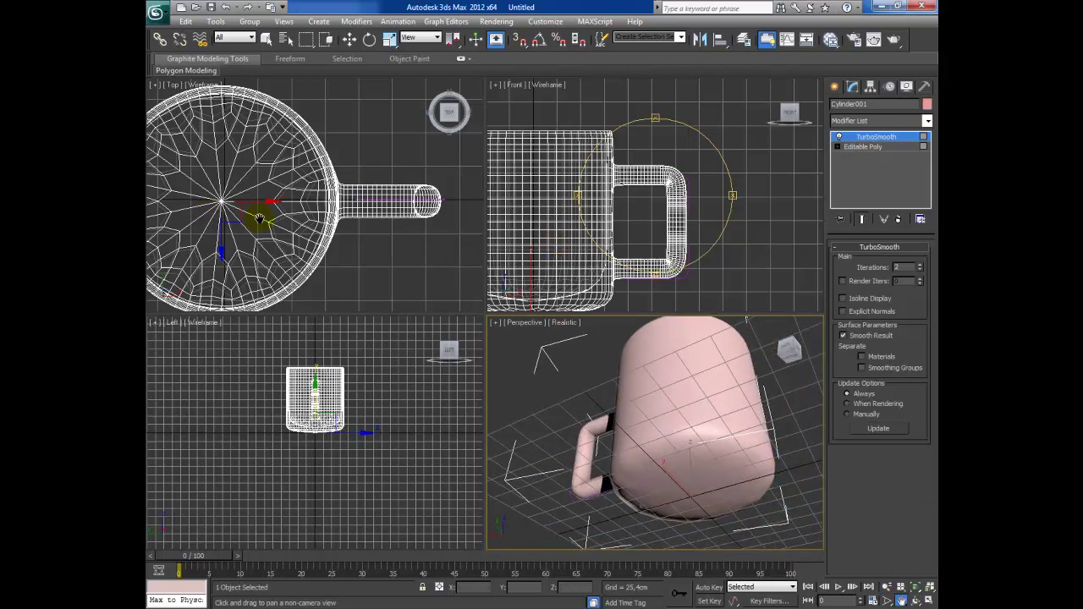
drag(262, 220, 294, 202)
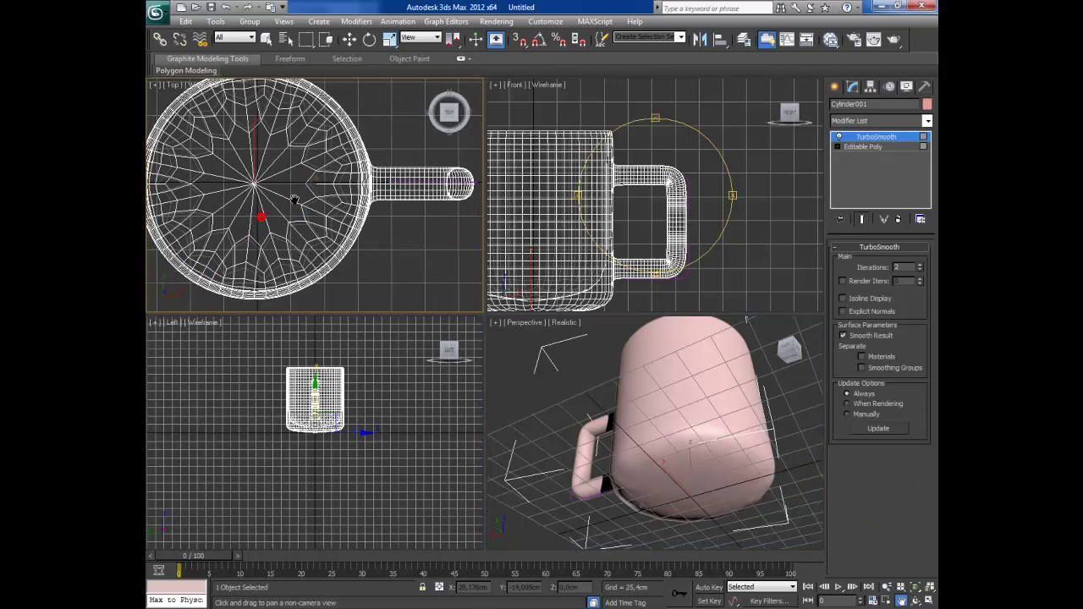
click(854, 149)
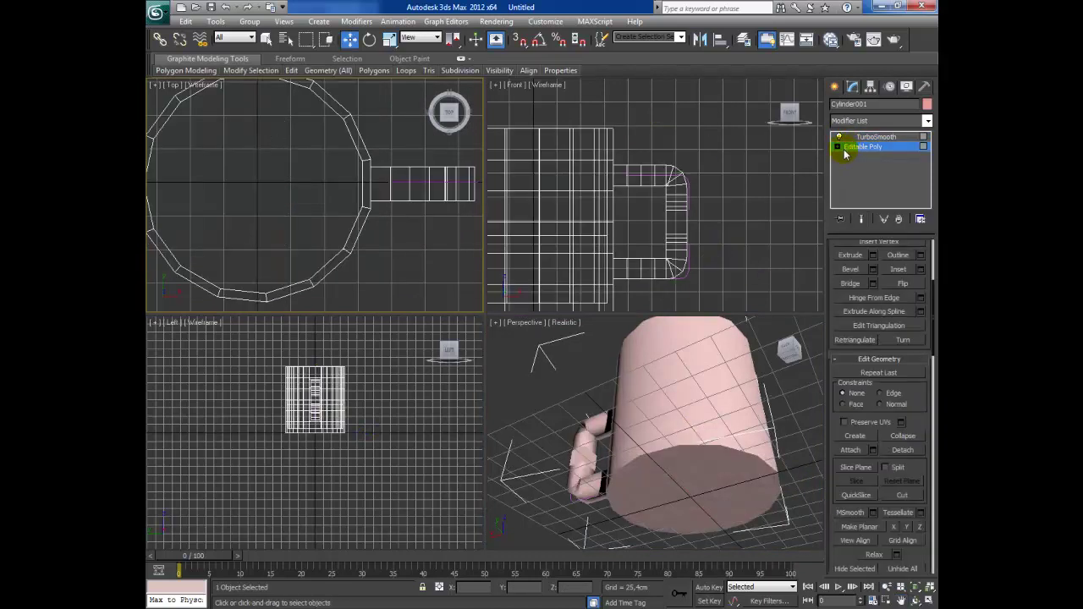
Inset the mug's bottom polygon twice into a rimmed inner base, then show TurboSmooth.
click(862, 186)
click(737, 476)
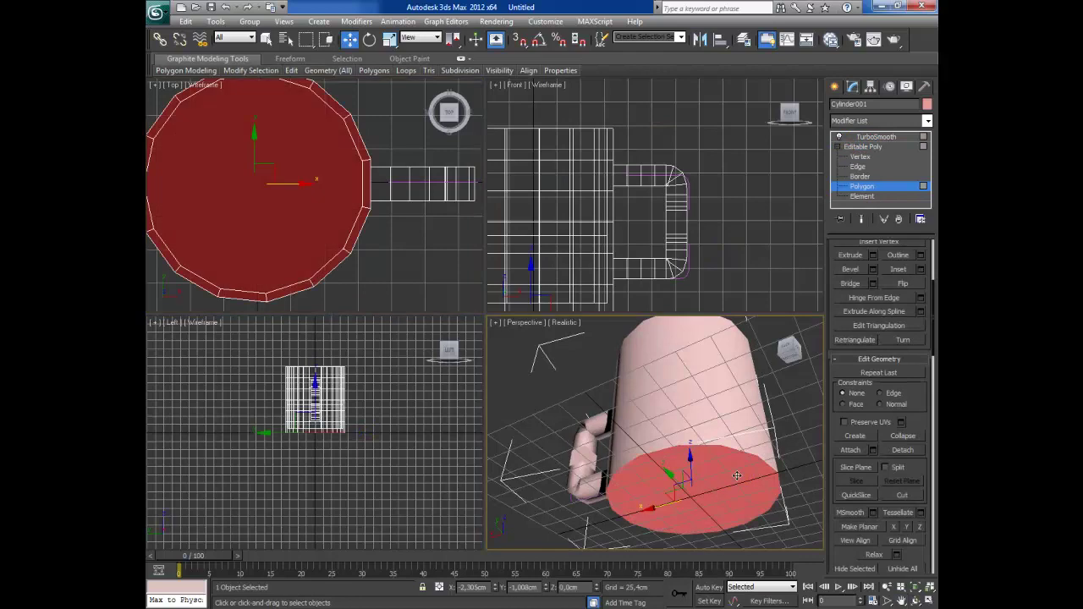
click(898, 269)
drag(735, 477, 733, 481)
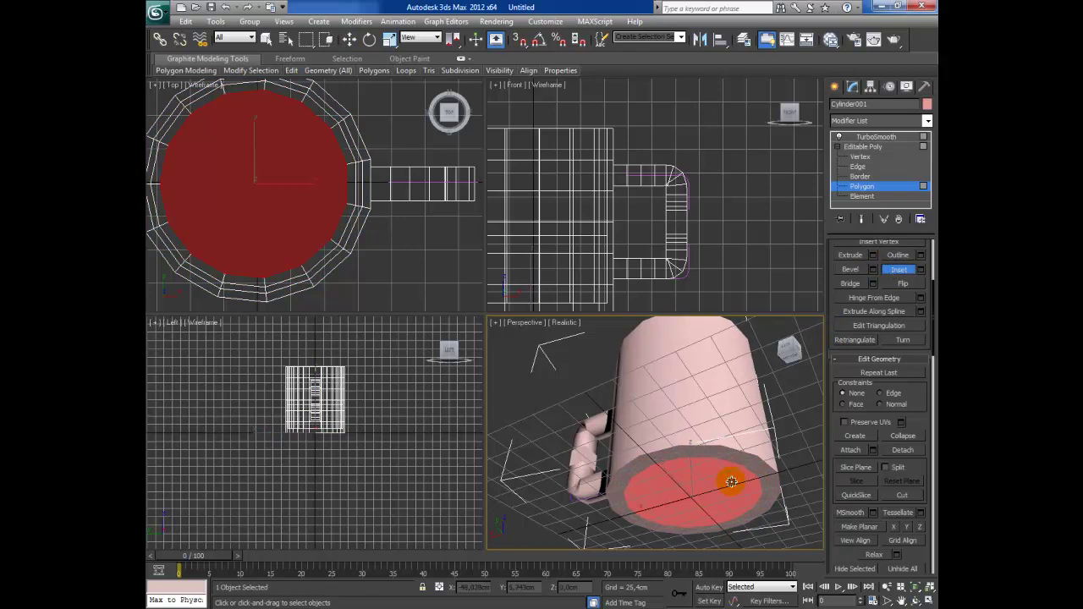
drag(717, 479, 715, 491)
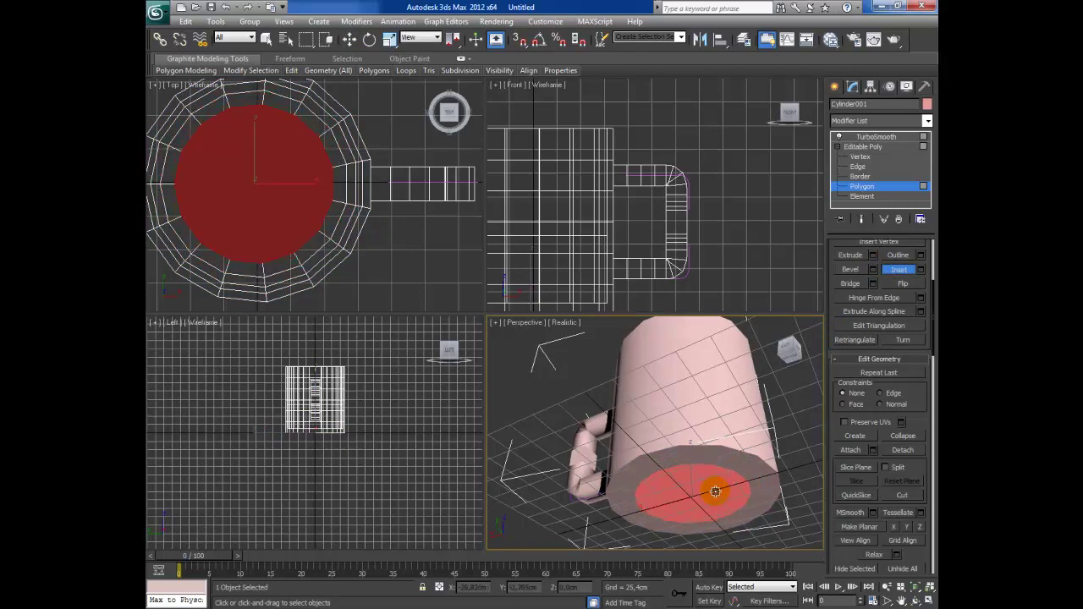
click(868, 138)
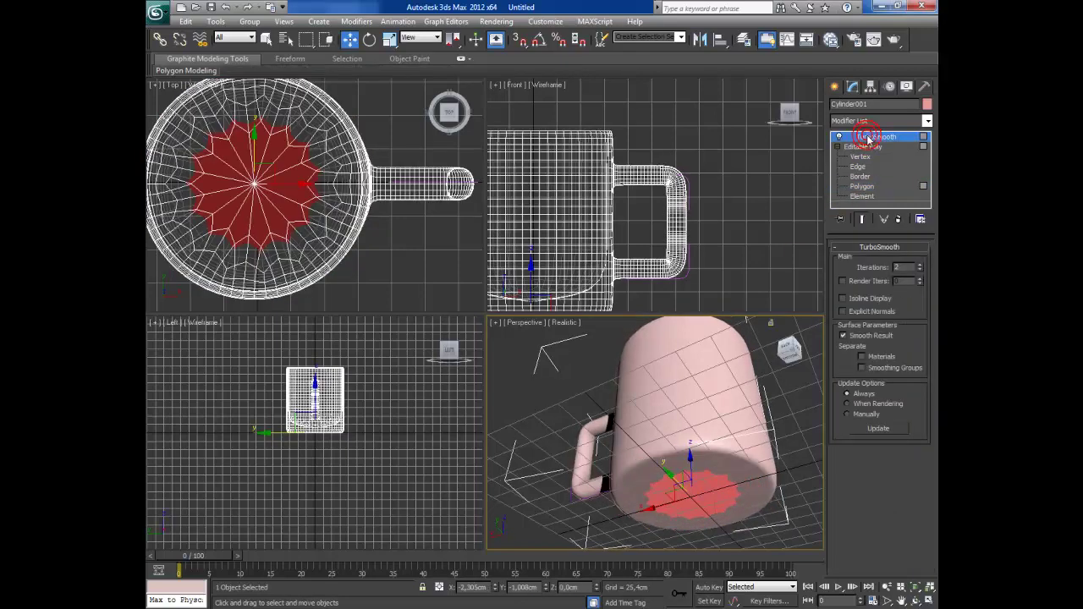
Deselect the mug by clicking empty space and orbit down to view its inset base.
click(914, 600)
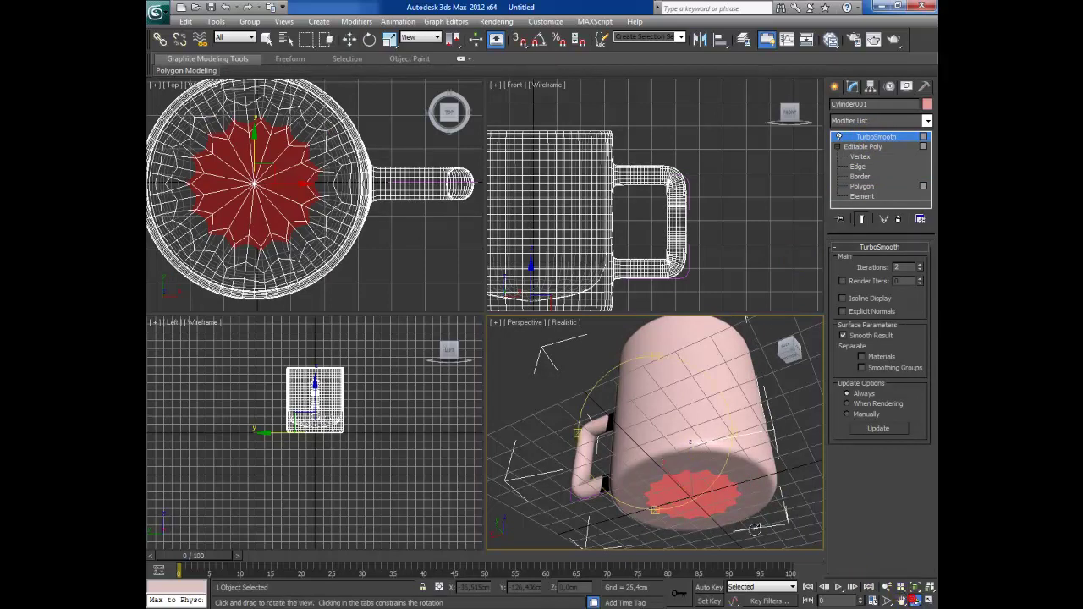
mouse_move(682, 411)
mouse_down()
mouse_move(623, 439)
mouse_move(627, 363)
mouse_move(686, 450)
mouse_move(665, 526)
mouse_move(684, 491)
mouse_move(677, 390)
mouse_up()
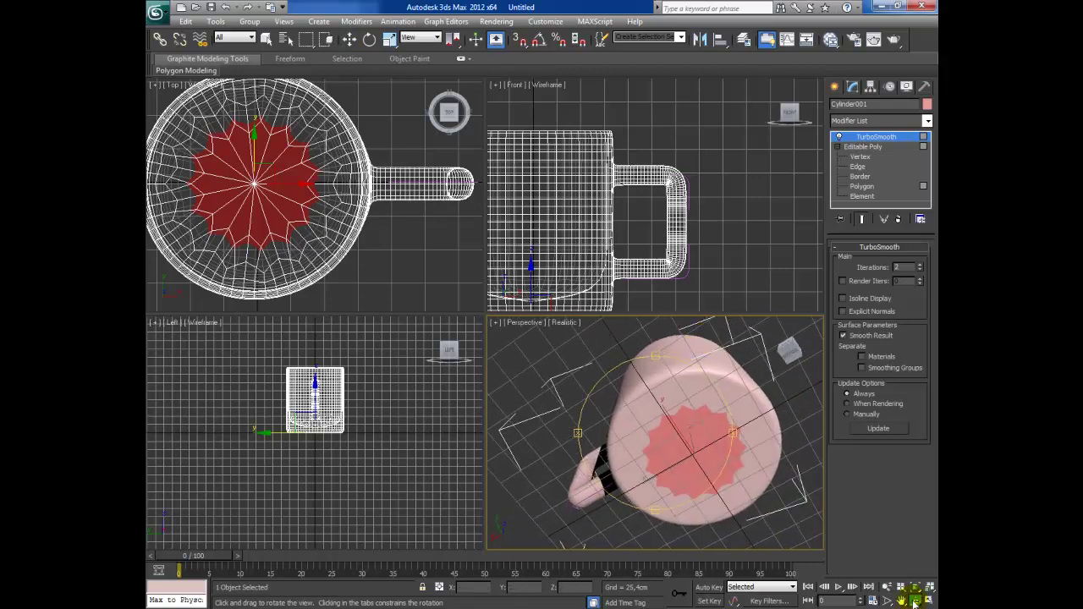
right_click(802, 464)
click(804, 470)
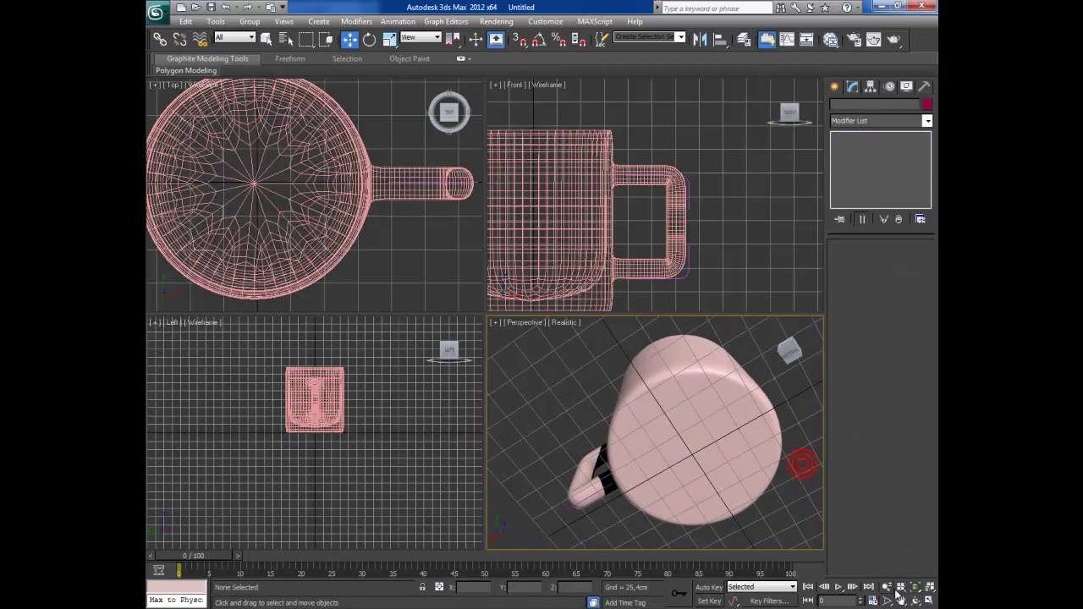
click(915, 600)
mouse_move(696, 448)
mouse_down()
mouse_move(649, 455)
mouse_move(643, 395)
mouse_move(671, 532)
mouse_up()
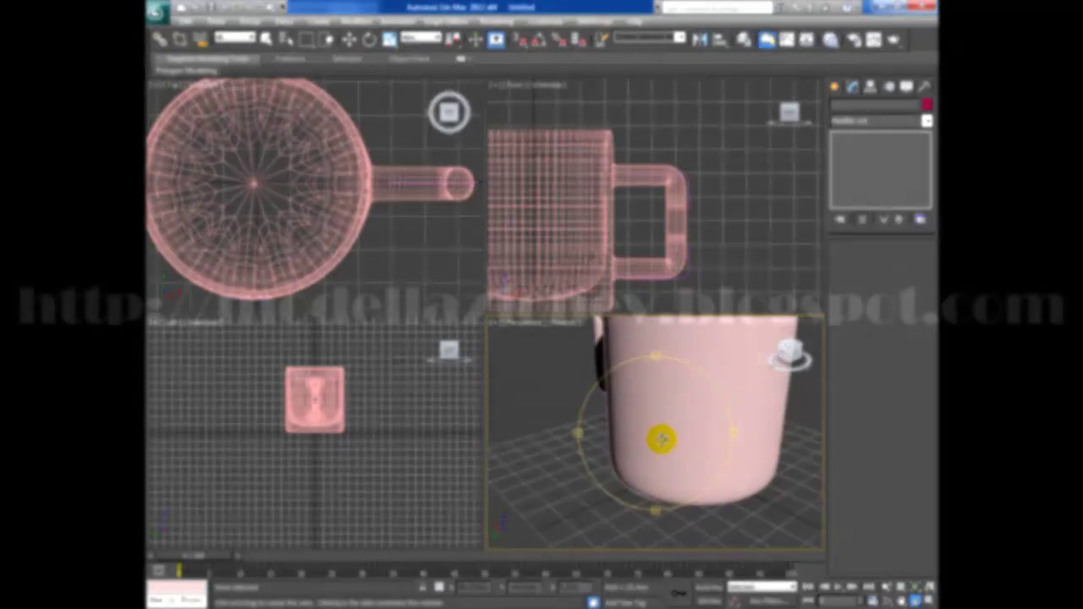